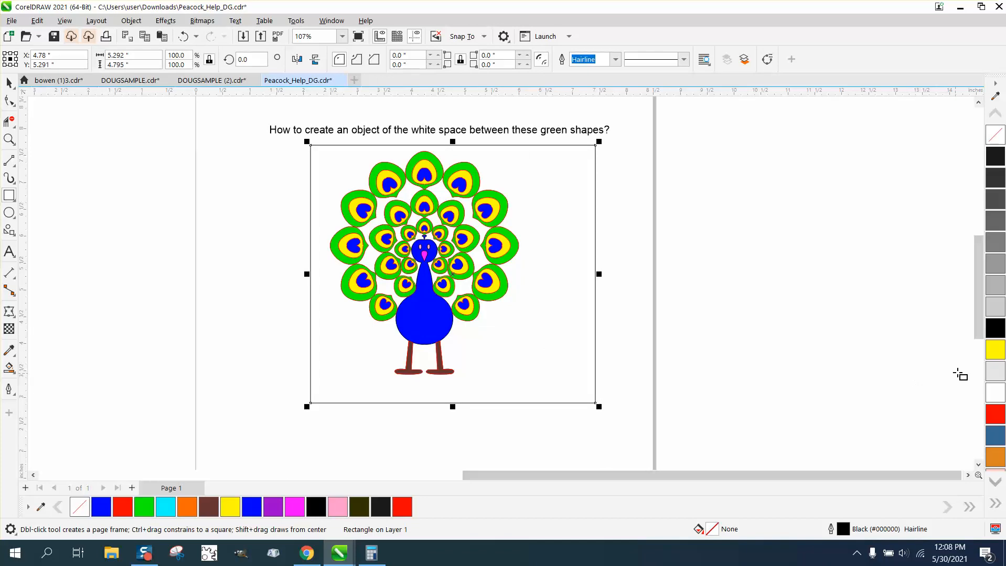
- Fill the rectangle around the peacock with yellow and place it behind the peacock
click(994, 349)
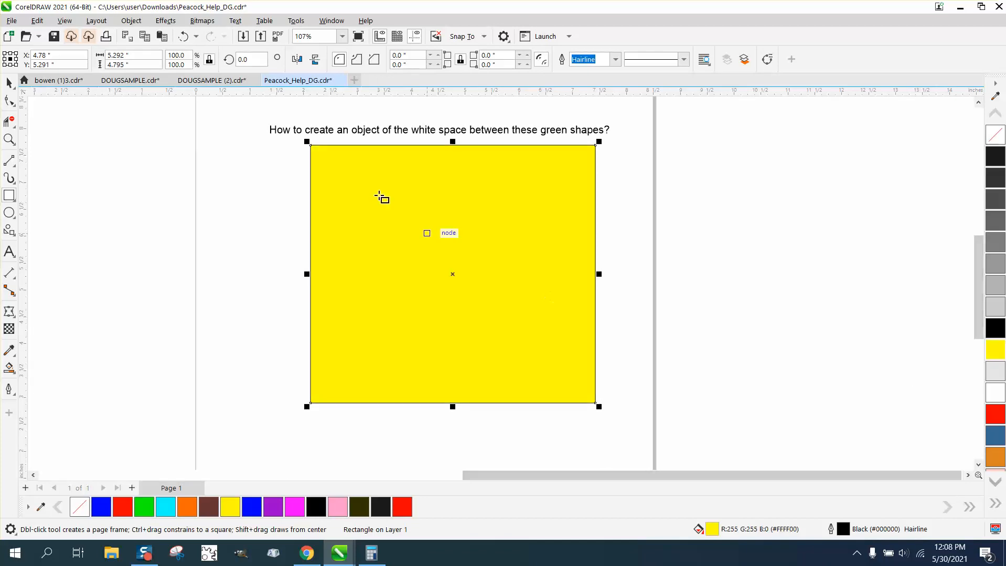
click(131, 21)
mouse_move(151, 252)
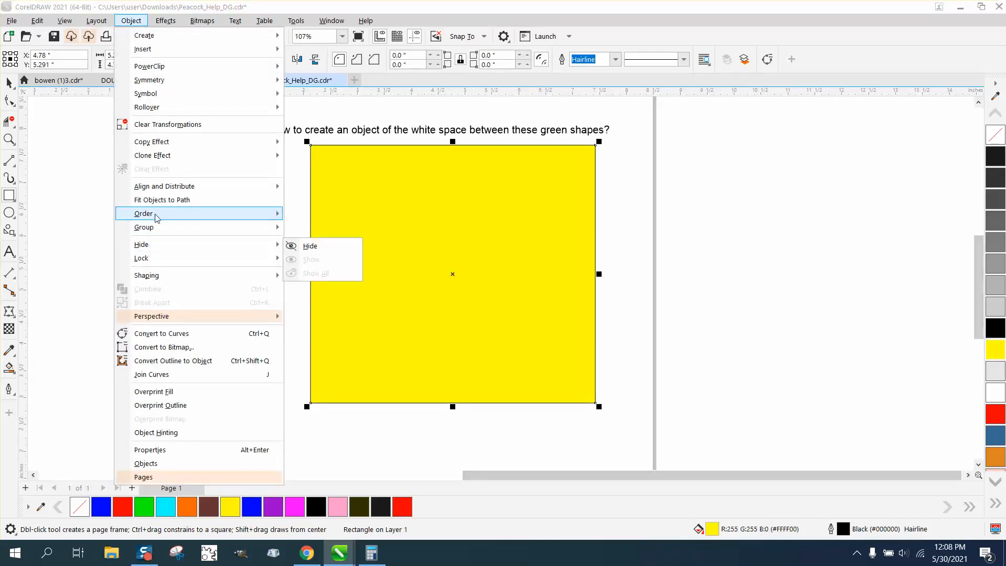
mouse_move(152, 214)
click(312, 229)
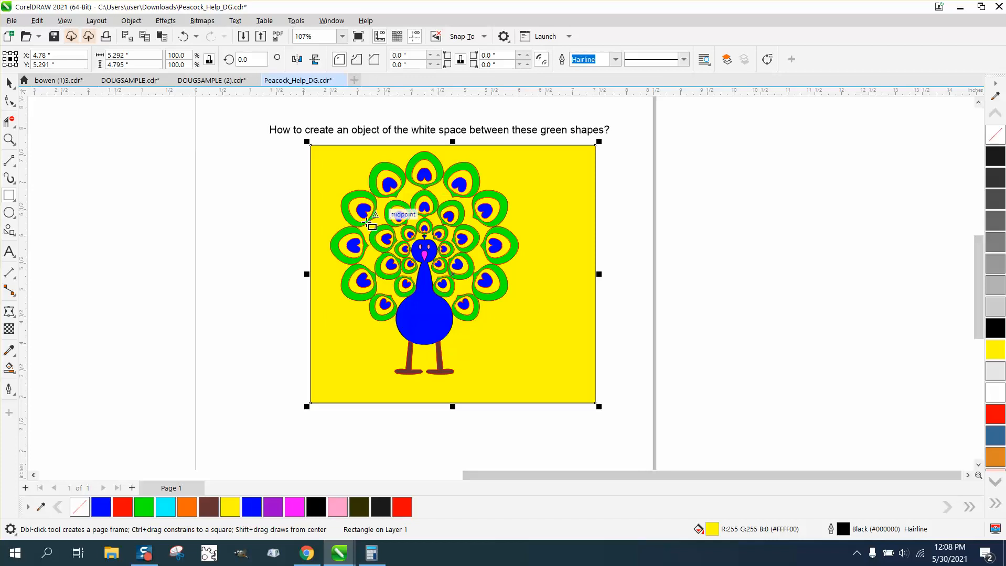
- Delete the yellow background rectangle and inspect the gap between the outer green feathers
key(Delete)
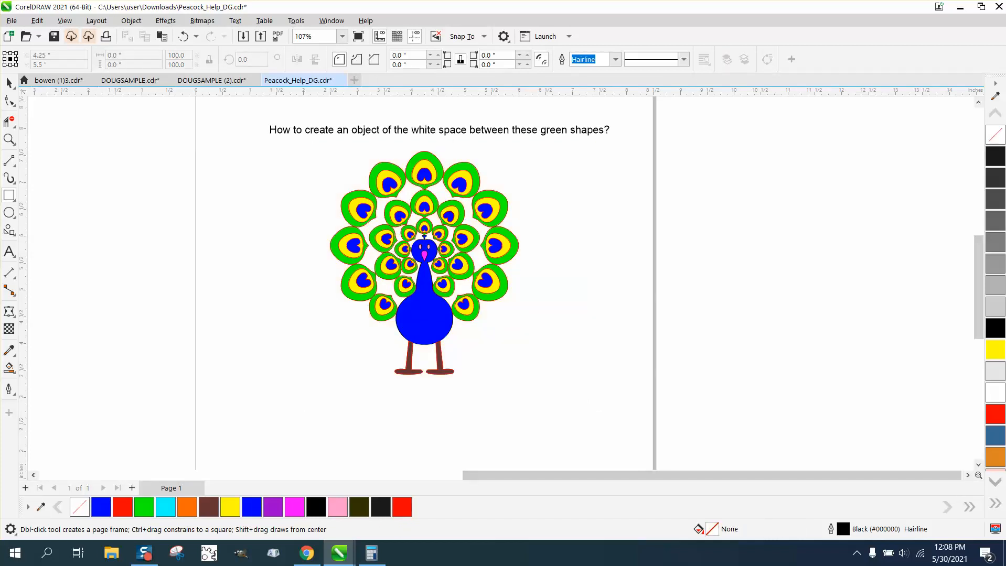
click(9, 82)
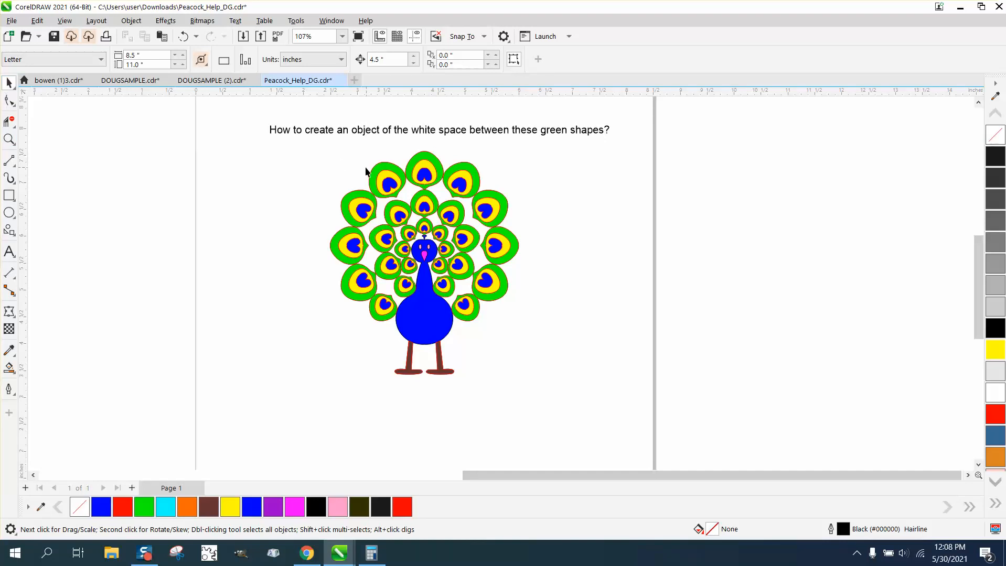
click(10, 139)
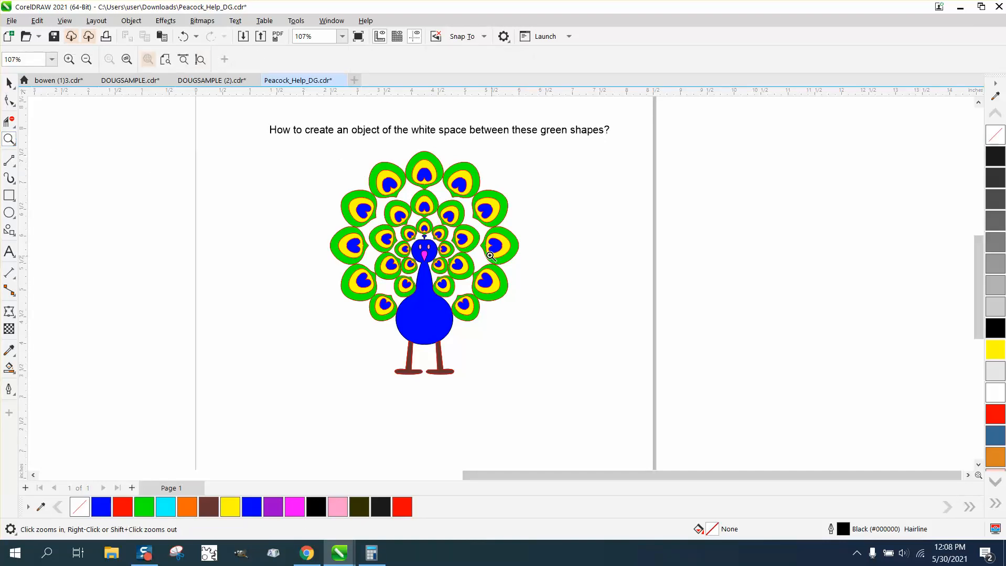
drag(486, 253, 511, 277)
scroll(350, 204, down, 5)
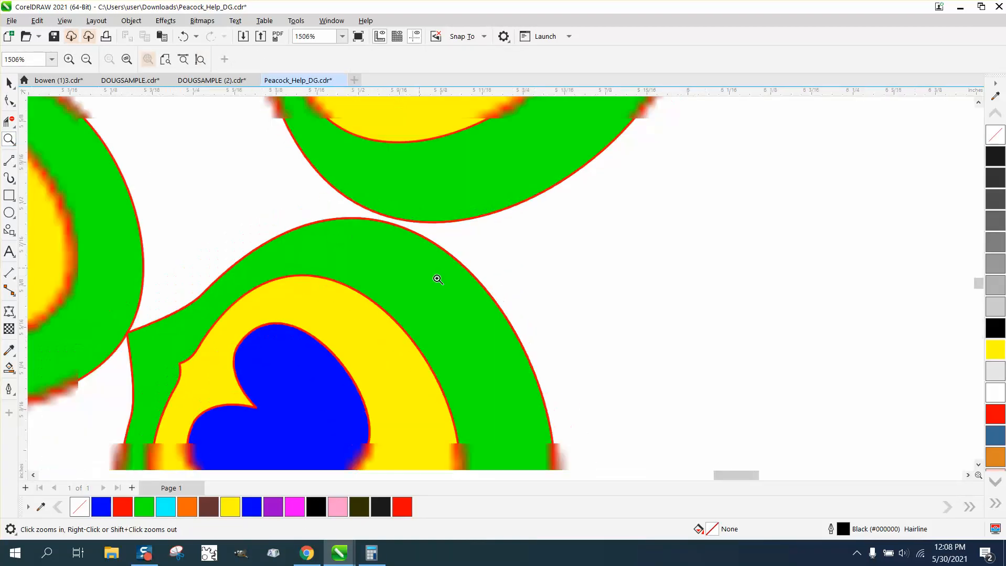
scroll(474, 305, down, 4)
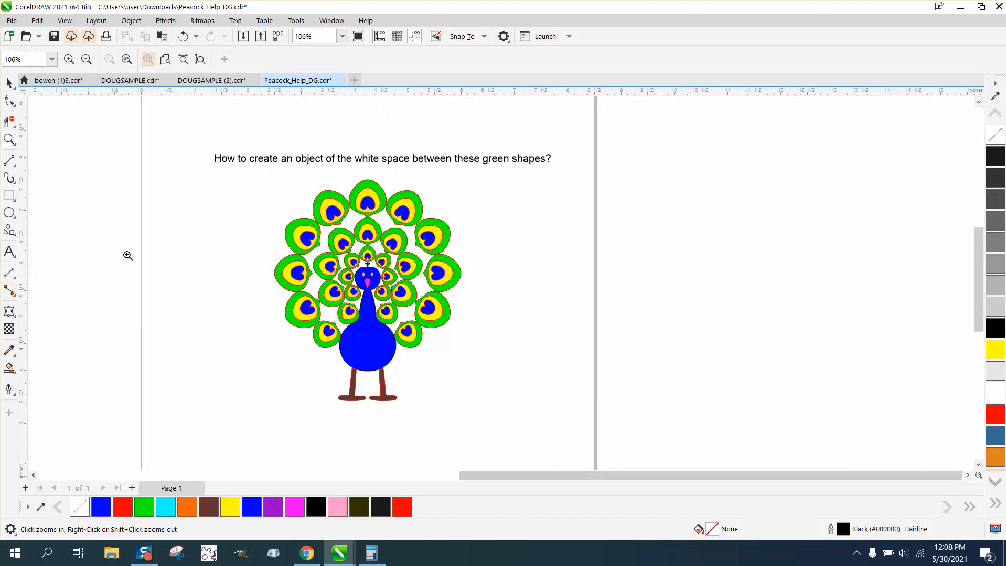
- Draw a rectangle around the peacock and apply a red Smart Fill to the empty space around the feathers
click(10, 196)
drag(233, 173, 536, 418)
click(9, 368)
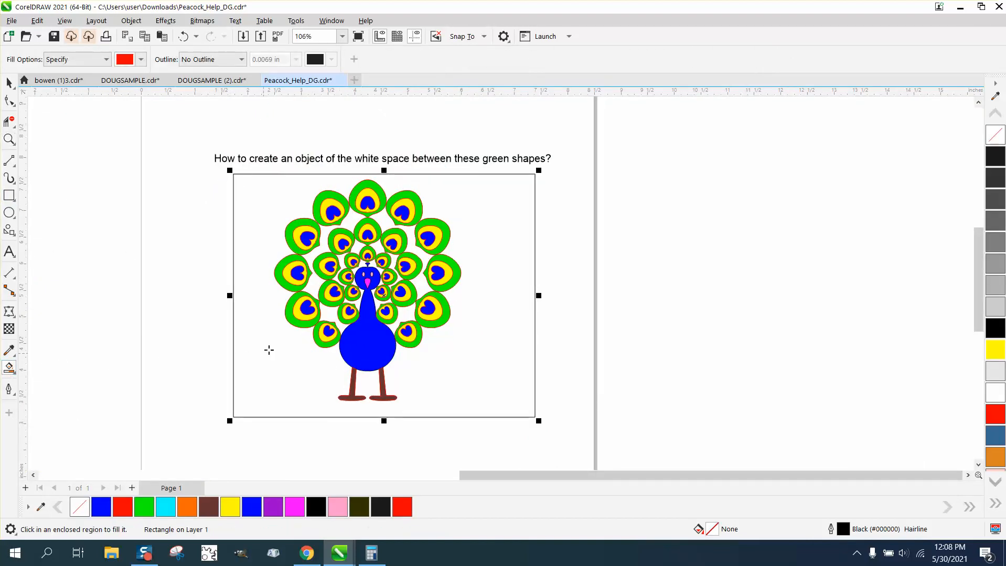
click(329, 314)
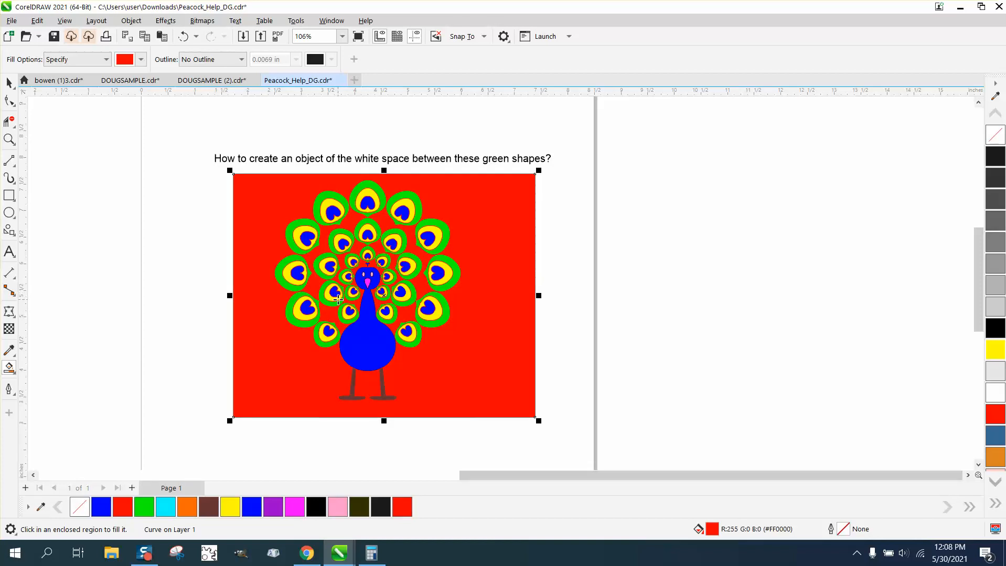
- Delete the red Smart Fill shape and the rectangle around the peacock
key(XF86Calculator)
key(Delete)
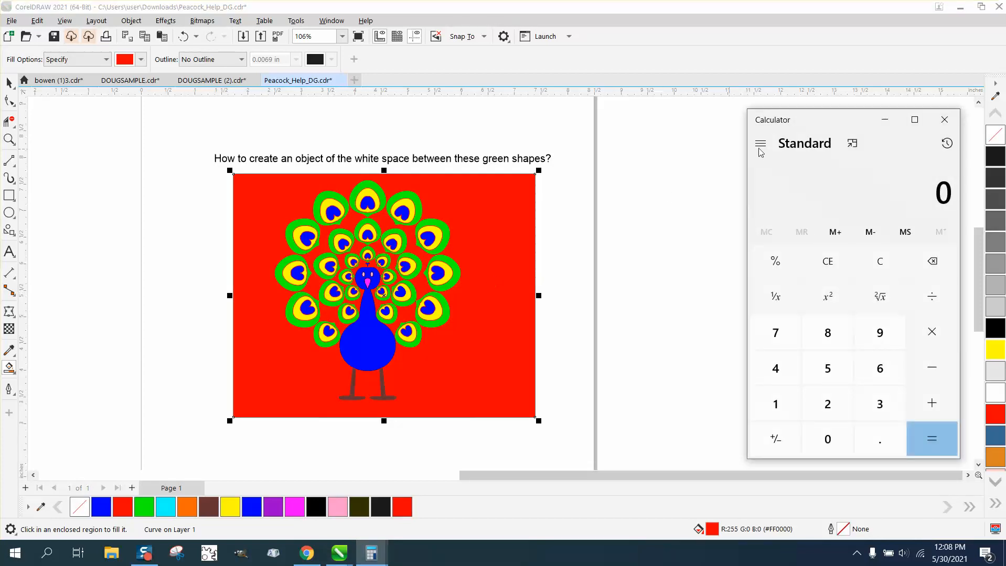
click(942, 122)
key(Delete)
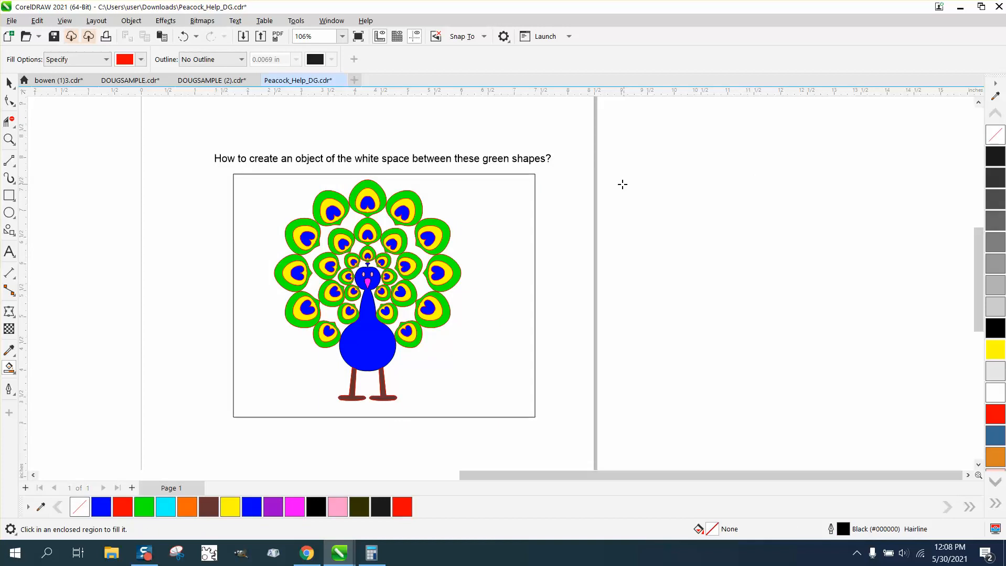
click(9, 82)
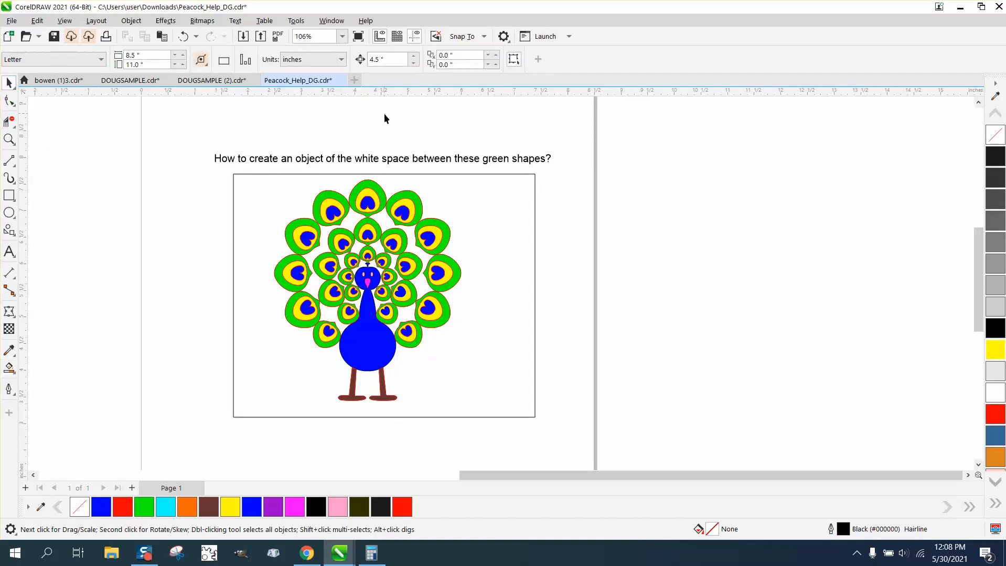
click(433, 174)
key(Delete)
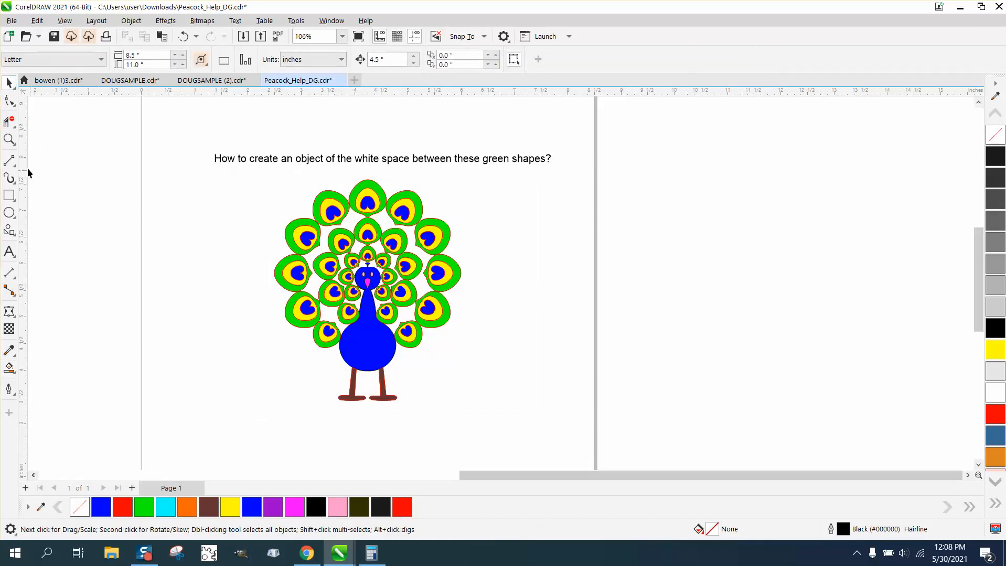
- Try to pull the lower edge of the rightmost green feather onto its neighbour with the Shape tool, and undo the move
click(9, 139)
drag(424, 278, 498, 318)
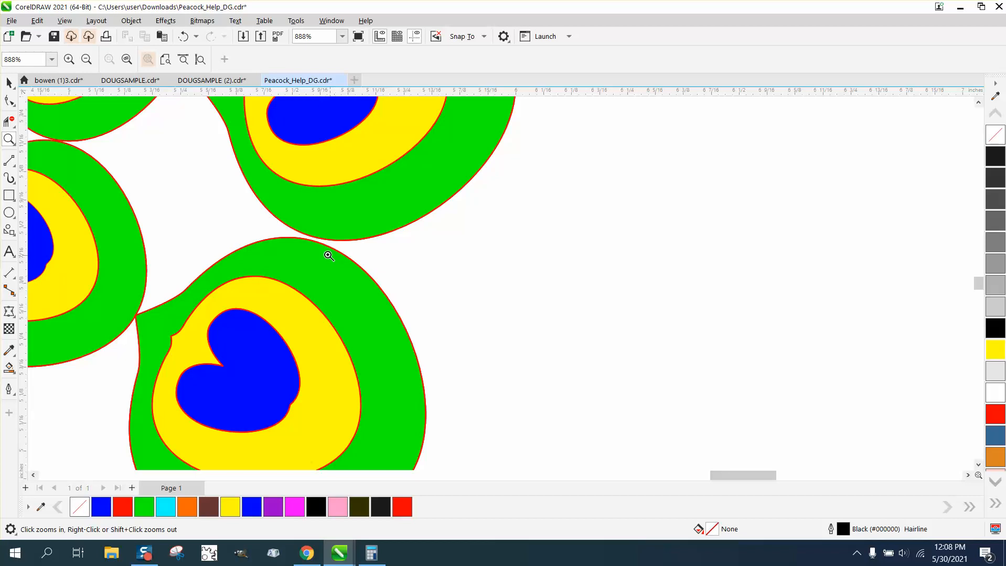
key(F10)
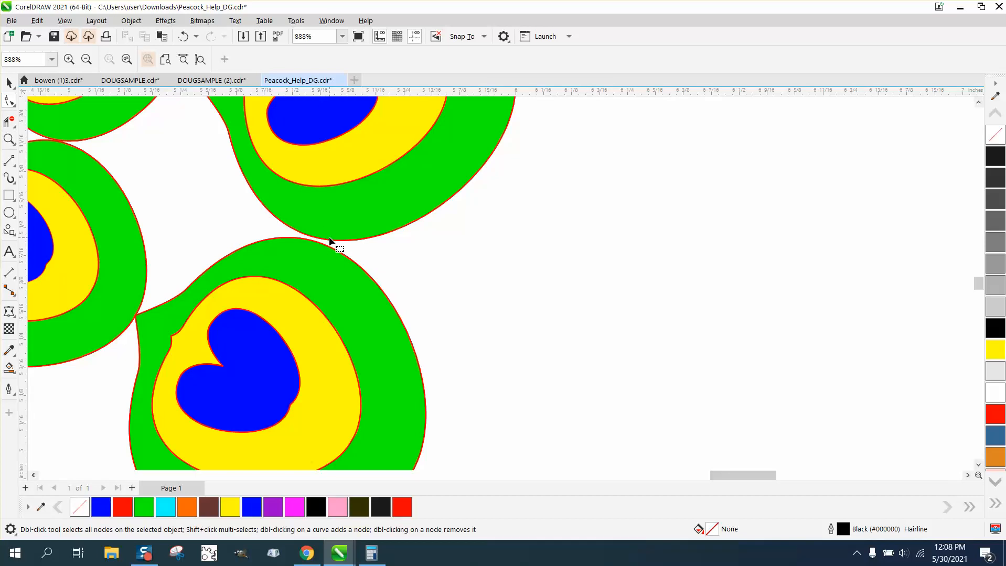
click(329, 240)
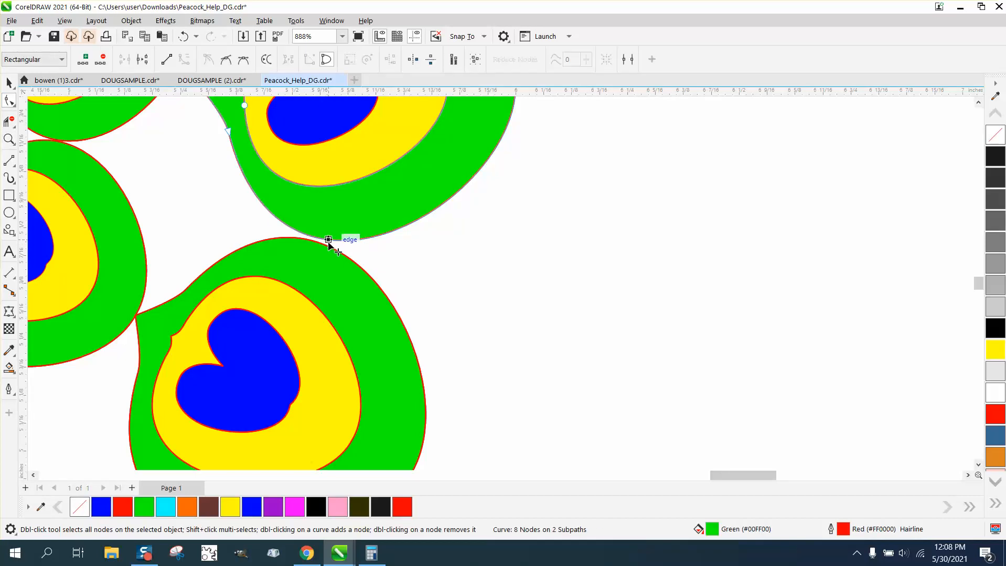
drag(328, 241, 327, 245)
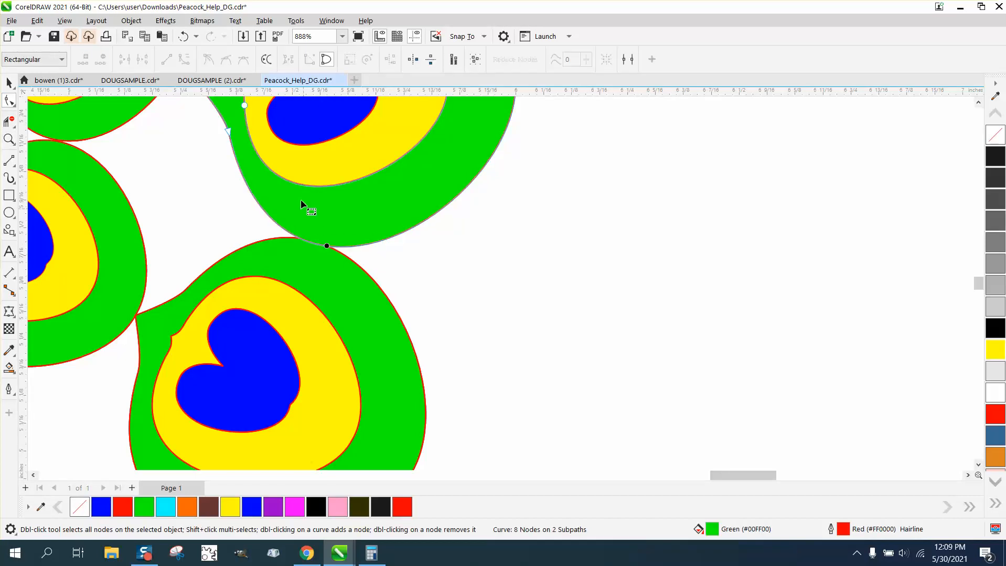
click(183, 36)
- Select all objects of the peacock and create a boundary outline around them
scroll(384, 289, down, 2)
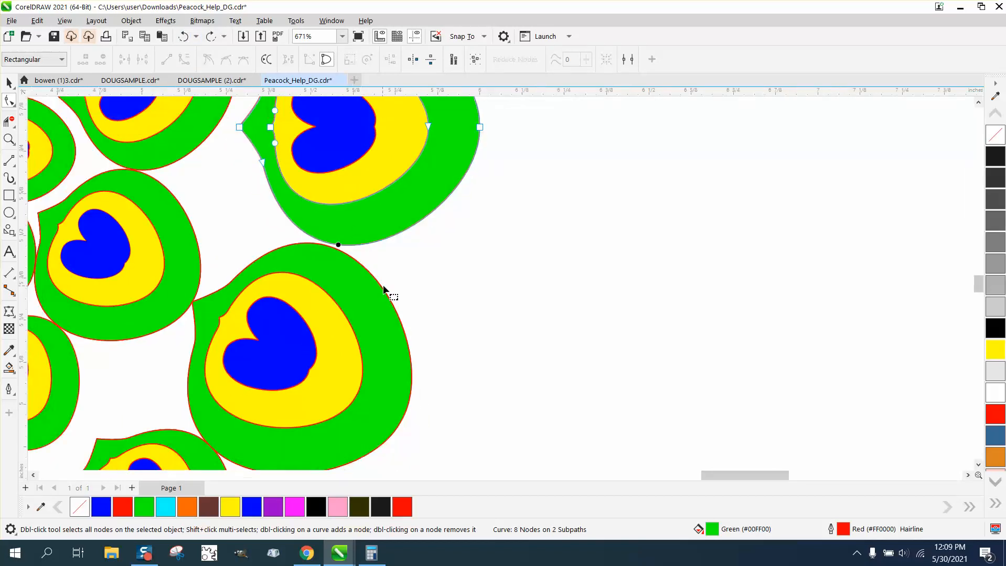
scroll(451, 321, down, 10)
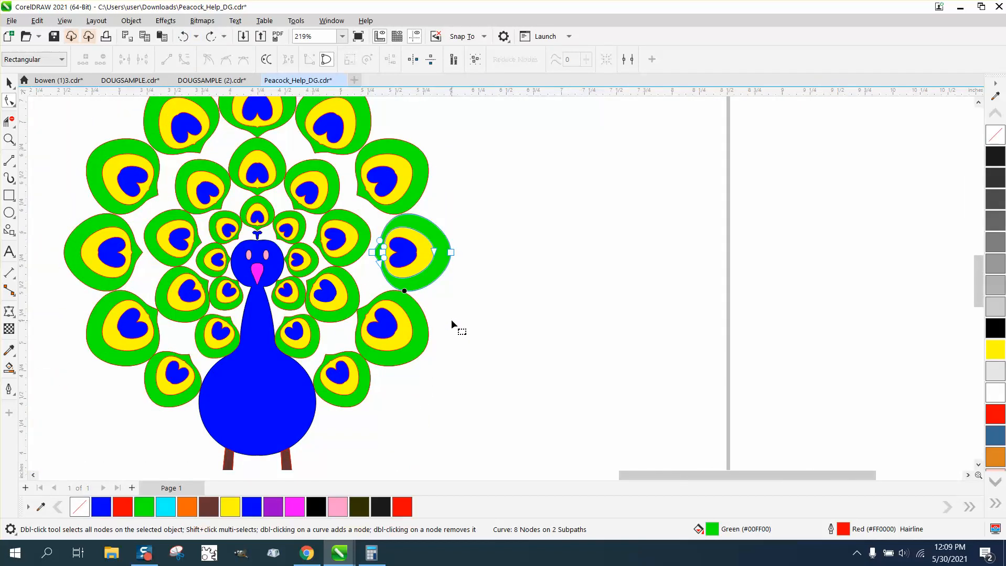
scroll(450, 321, down, 1)
click(9, 82)
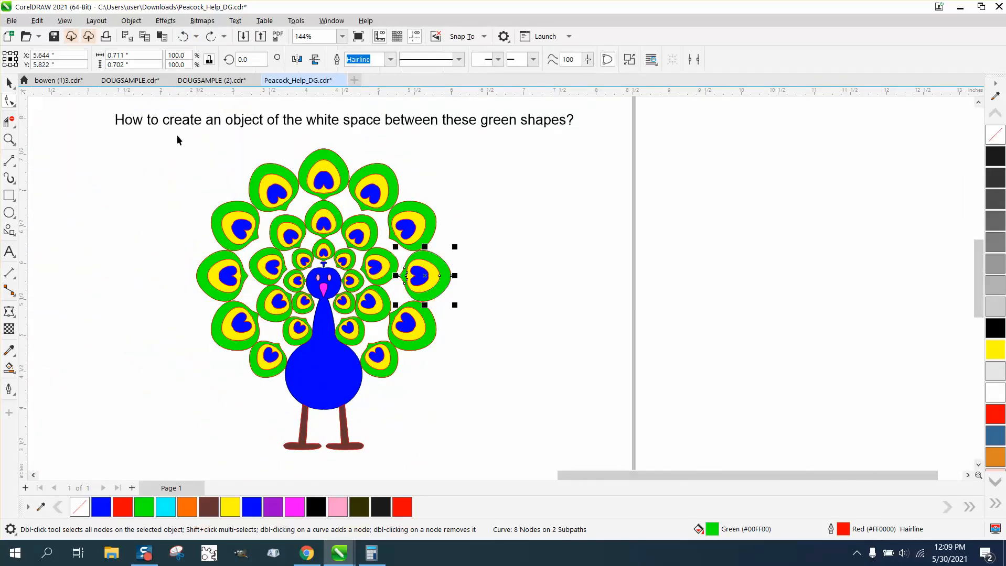
drag(186, 140, 491, 507)
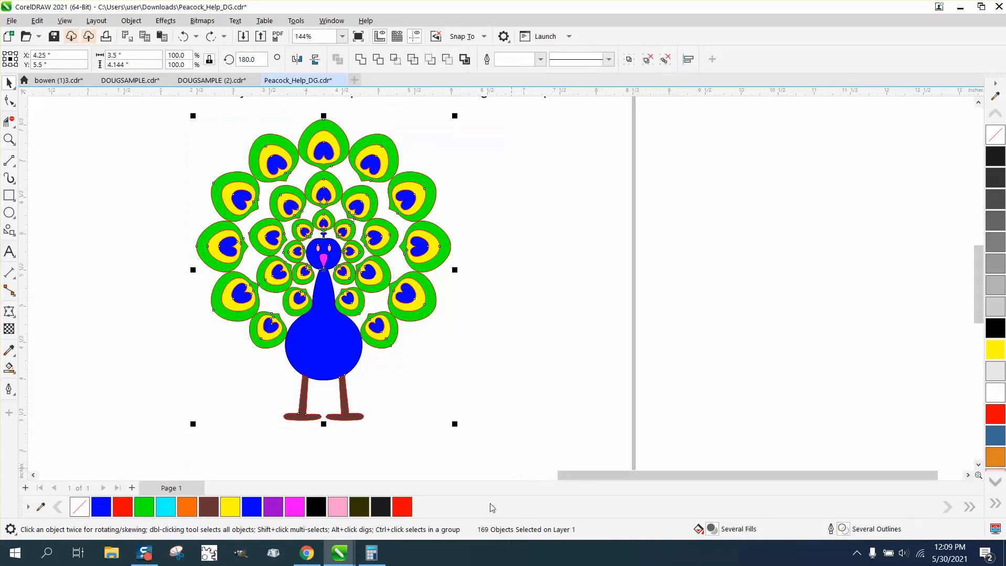
click(465, 60)
- Nudge the boundary outline horizontally off the page to X 13.25 inches, clear of the coloured peacock
key(Right)
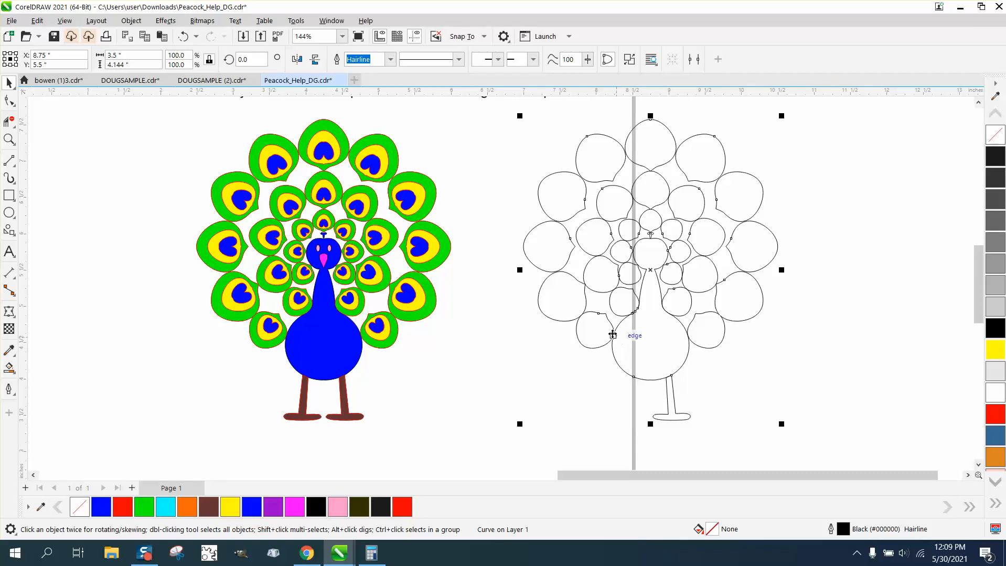
scroll(608, 332, down, 1)
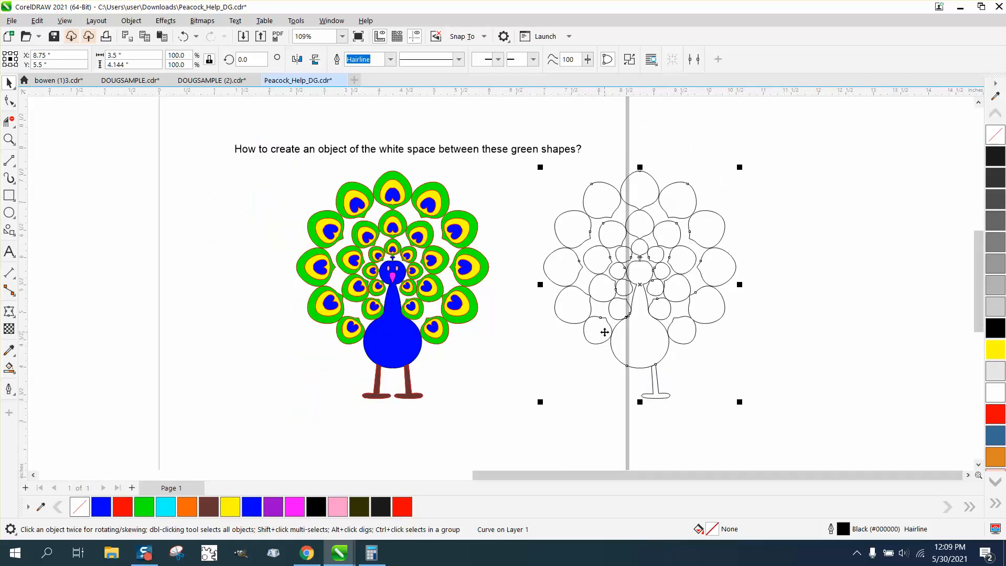
key(Right)
drag(698, 473, 748, 473)
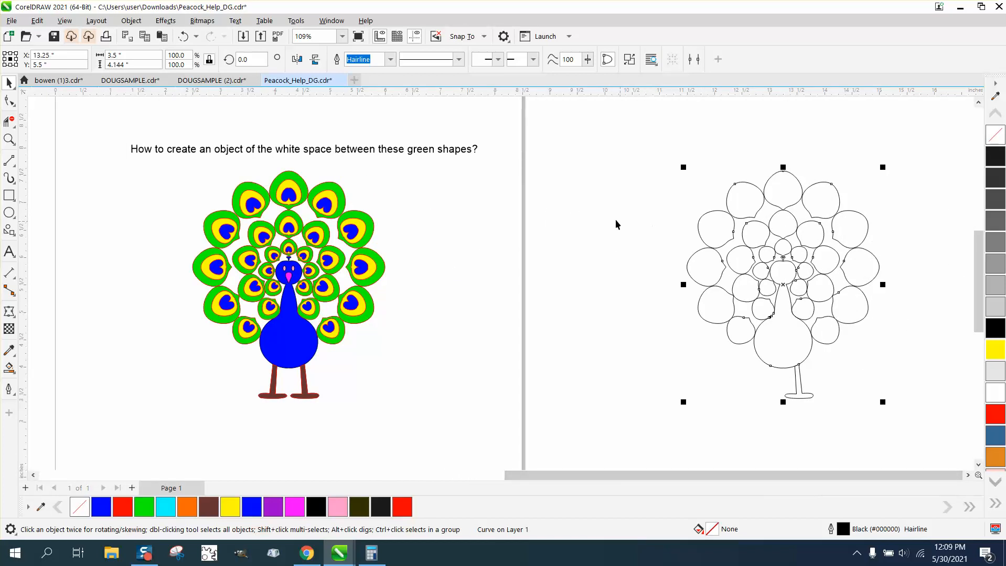
- Colour the boundary's outline red and apply a one-step outside contour with a 0.01 inch offset
click(166, 20)
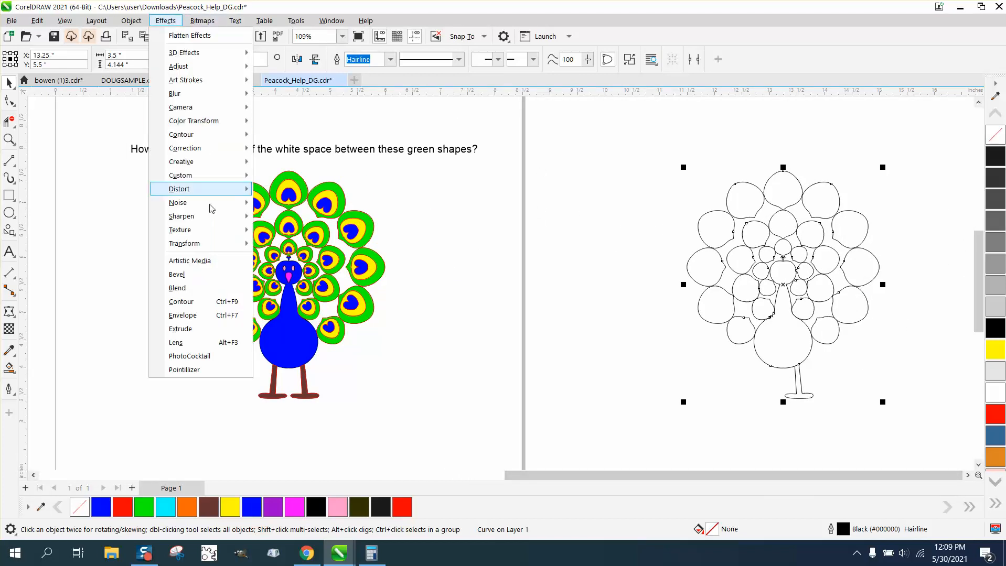
click(202, 303)
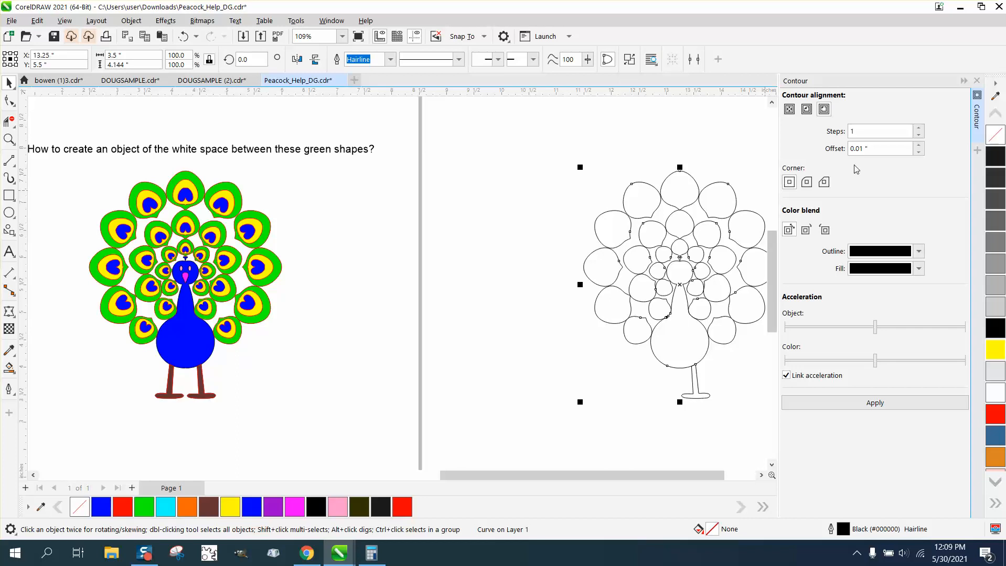
click(884, 410)
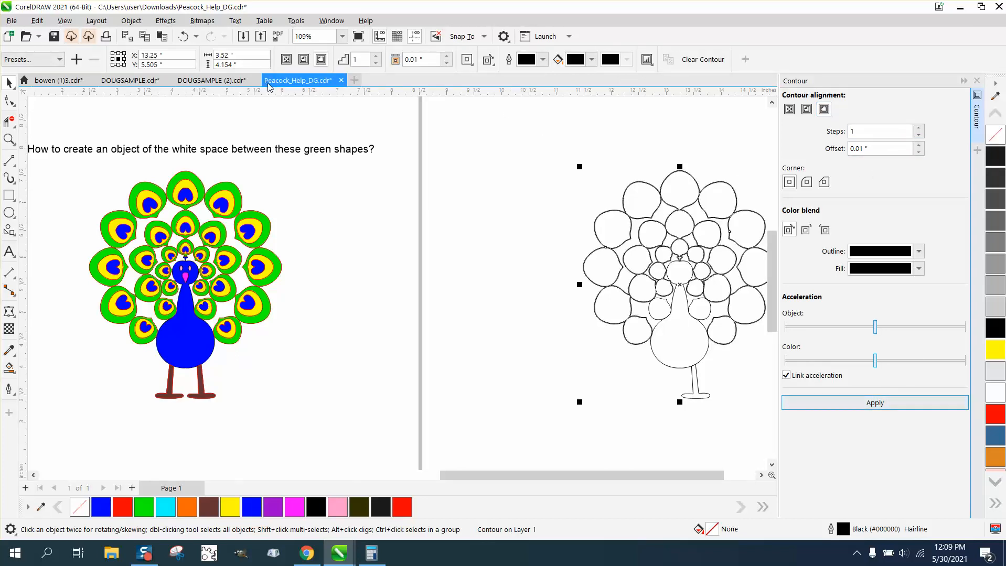
click(184, 36)
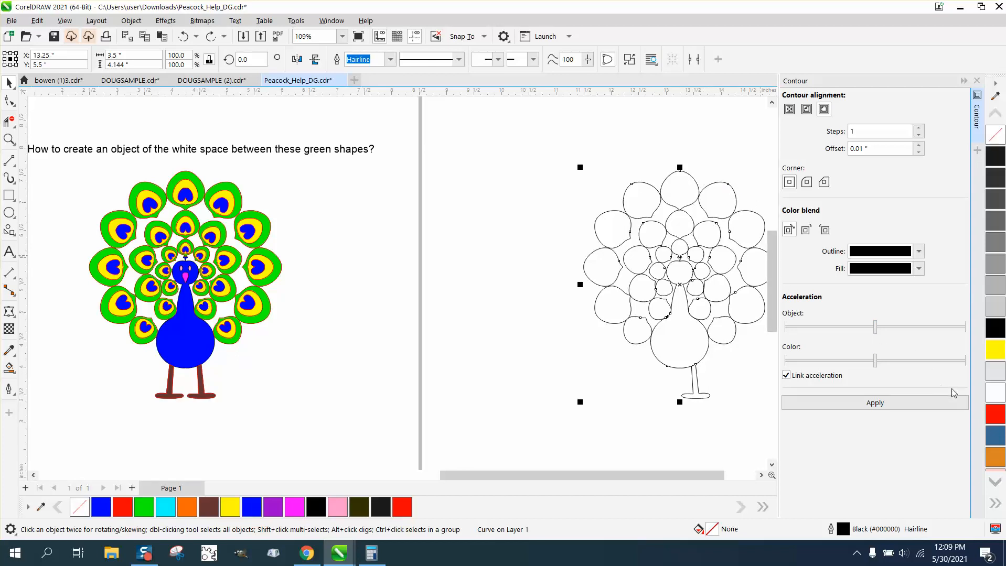
right_click(999, 419)
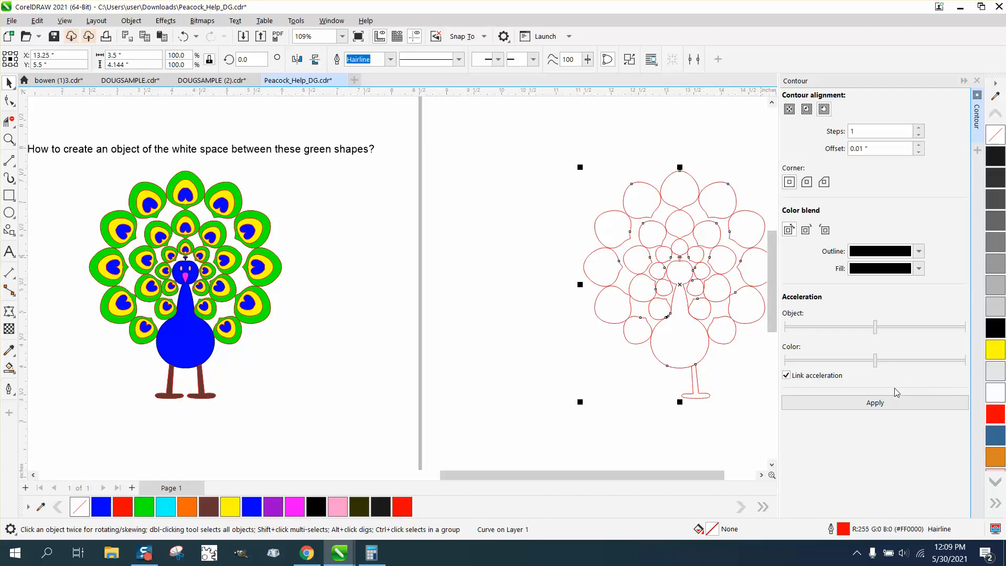
click(883, 403)
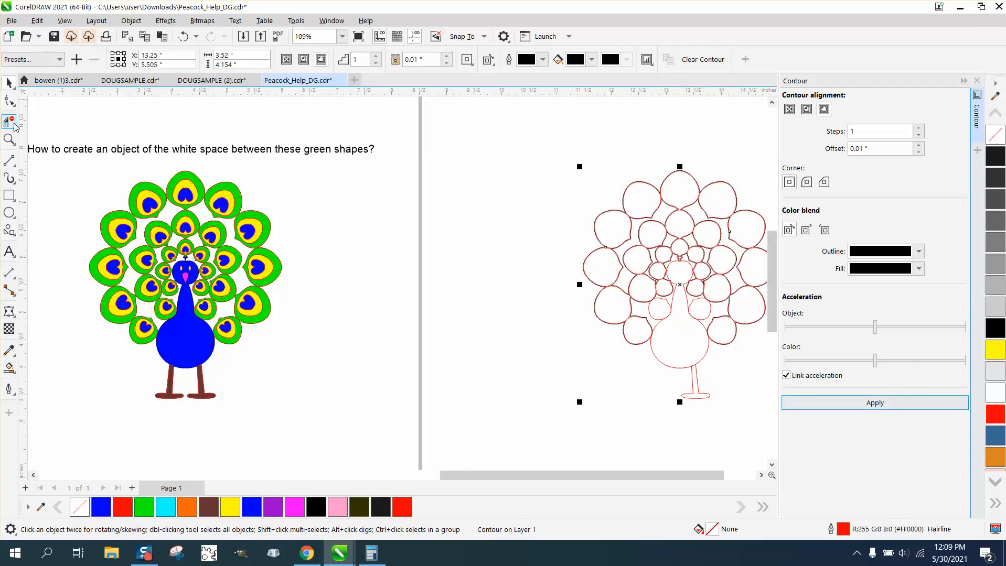
- Select the contour on the peacock's boundary outline and break the contour apart
click(9, 139)
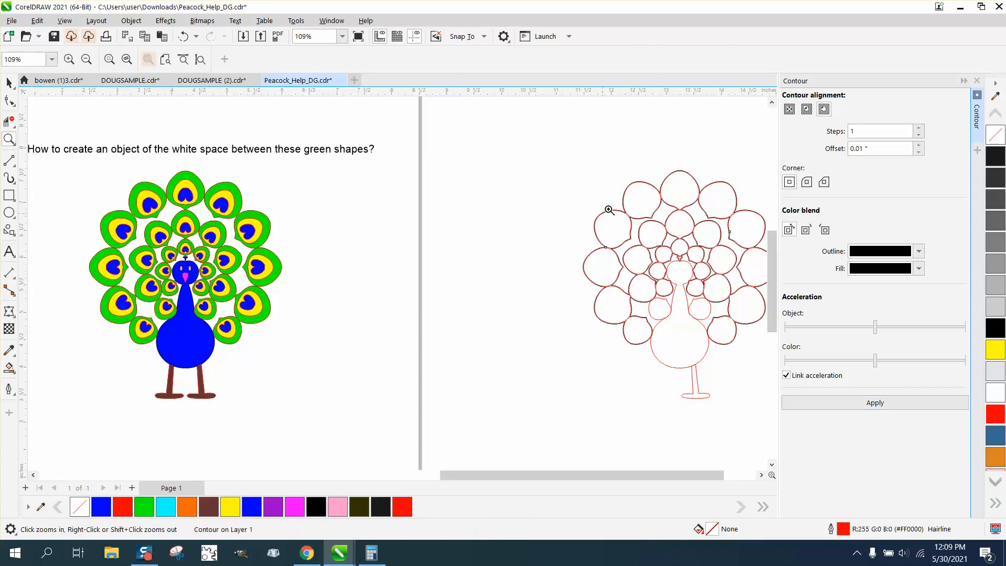
drag(633, 167, 729, 236)
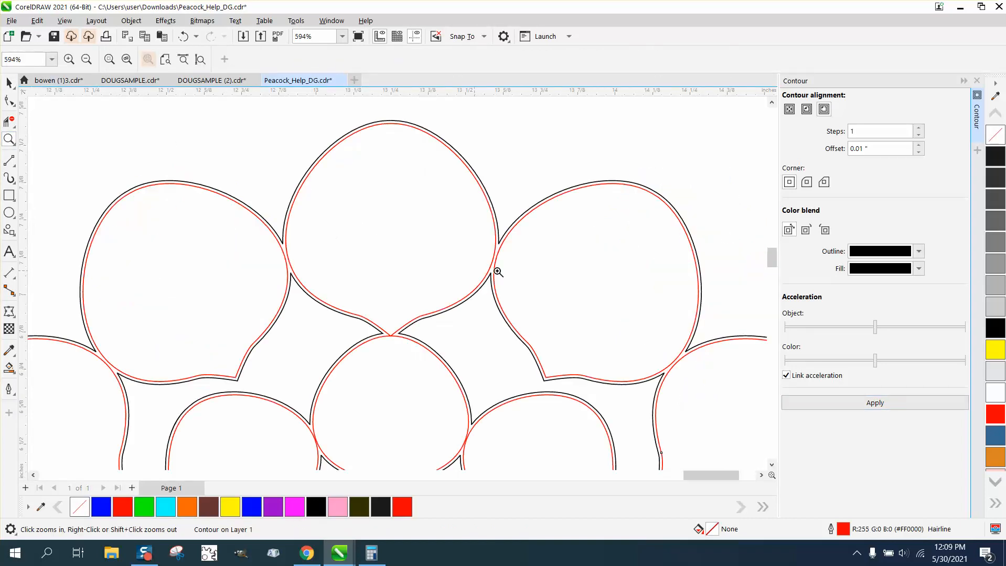
click(9, 81)
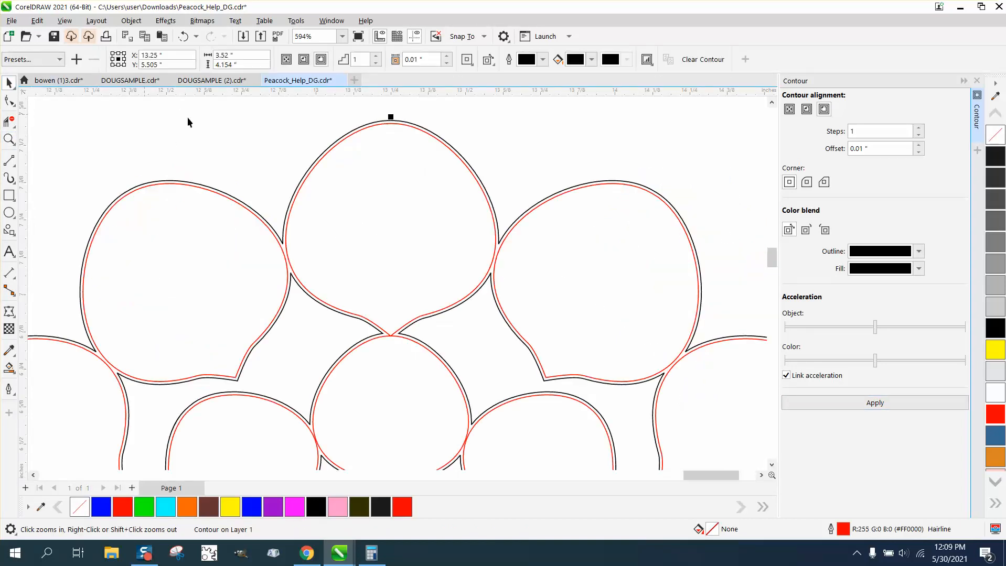
click(463, 160)
click(461, 160)
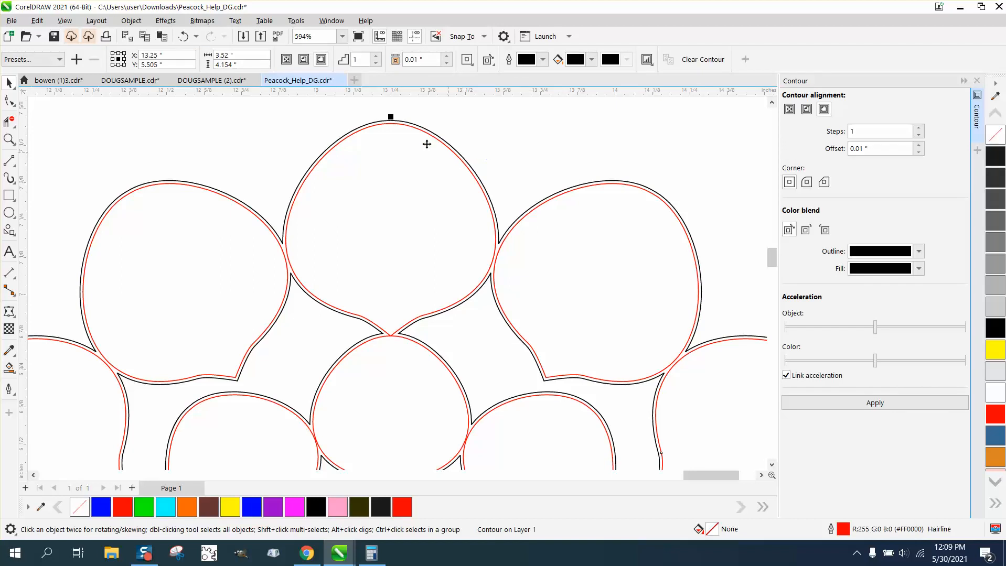
click(131, 21)
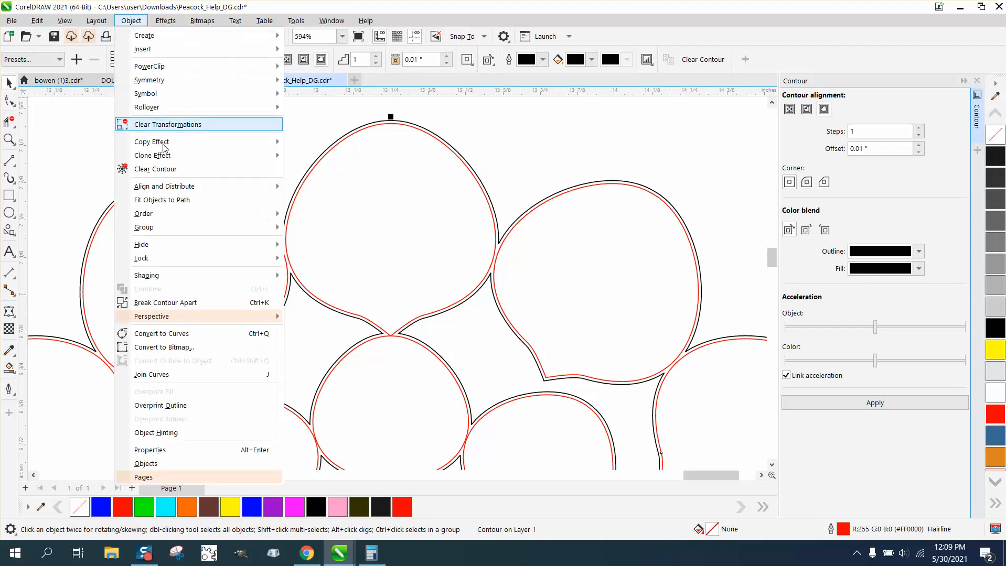
click(166, 303)
- Select only the black contour curve and nudge it left to X 8.75 inches, away from the red boundary outline
scroll(409, 194, down, 4)
scroll(558, 192, down, 2)
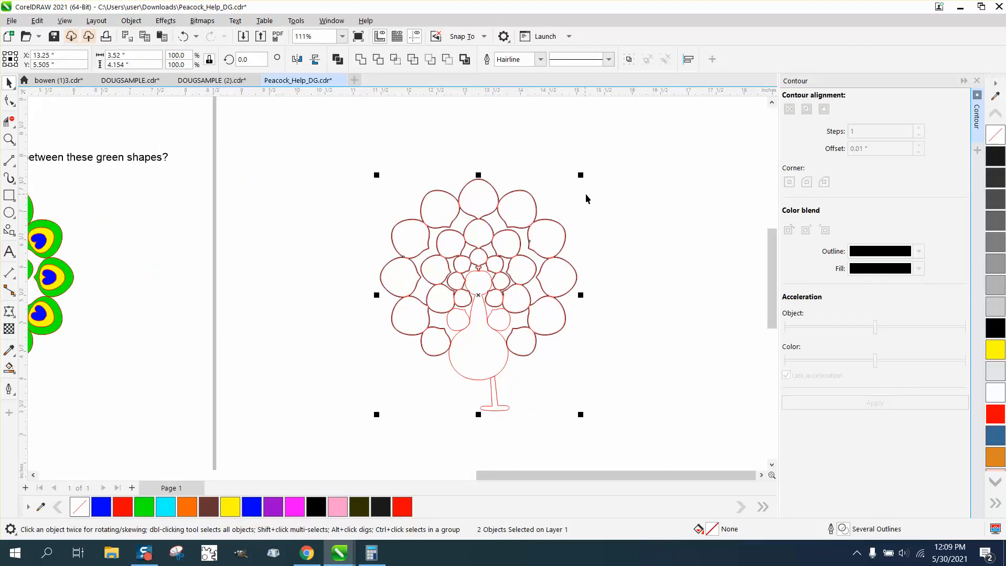
click(544, 197)
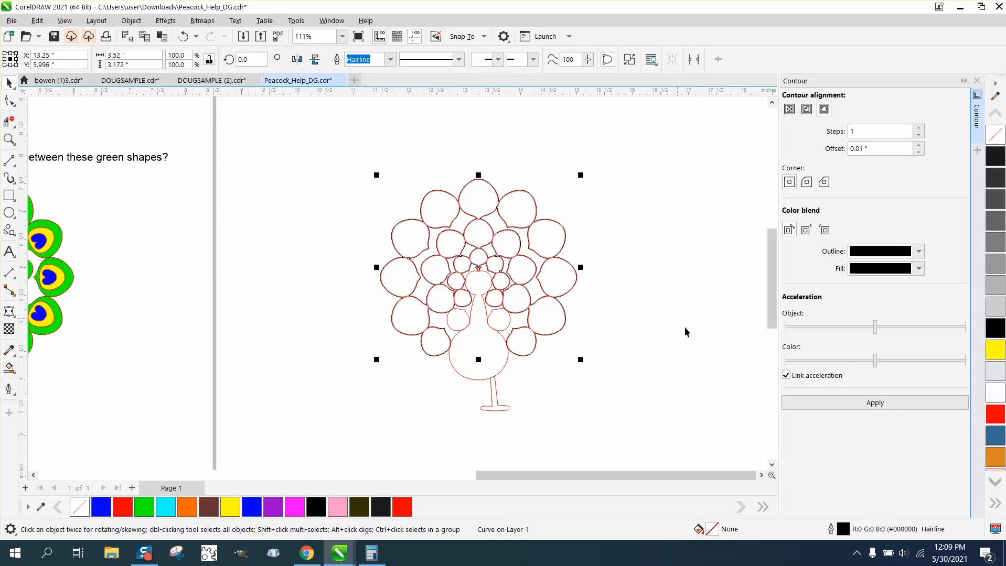
key(Left)
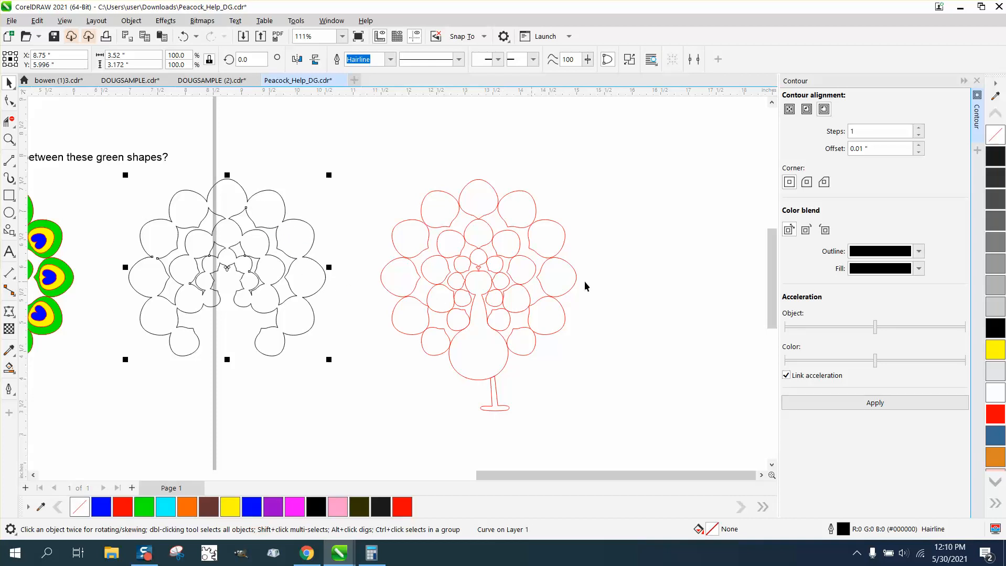
- Try filling the contour curve red and nudging it left onto the coloured peacock, and undo both changes
click(997, 418)
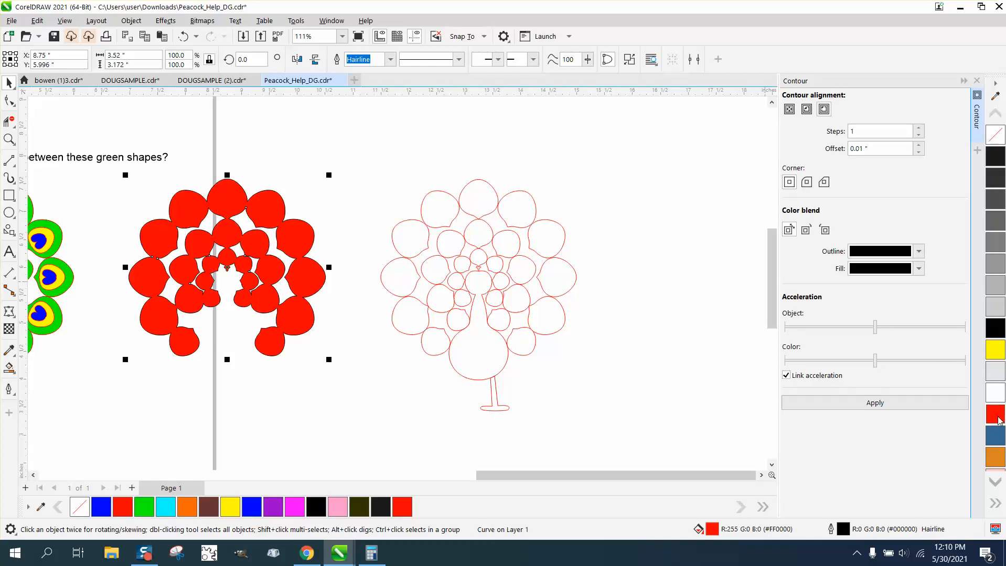
key(Left)
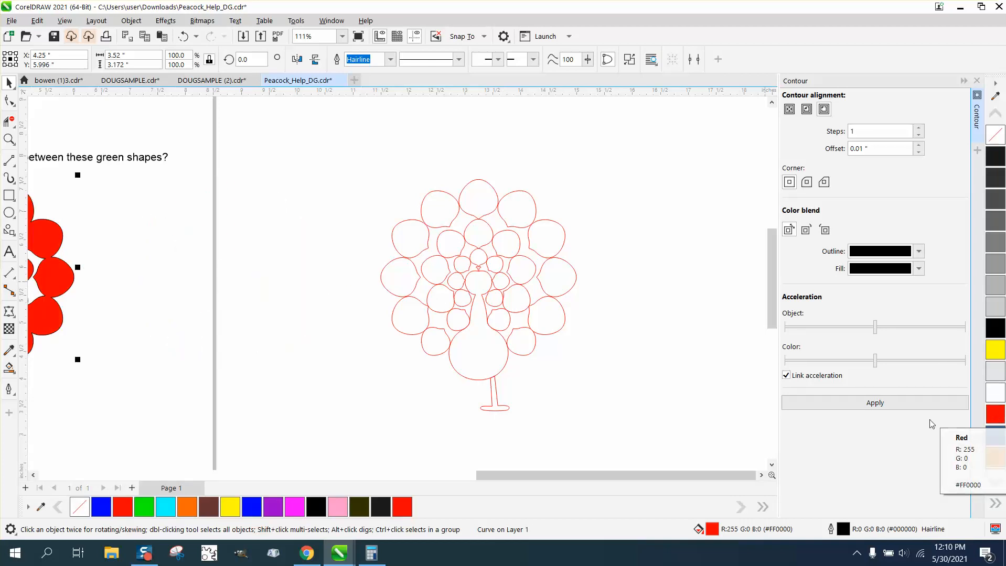
click(183, 37)
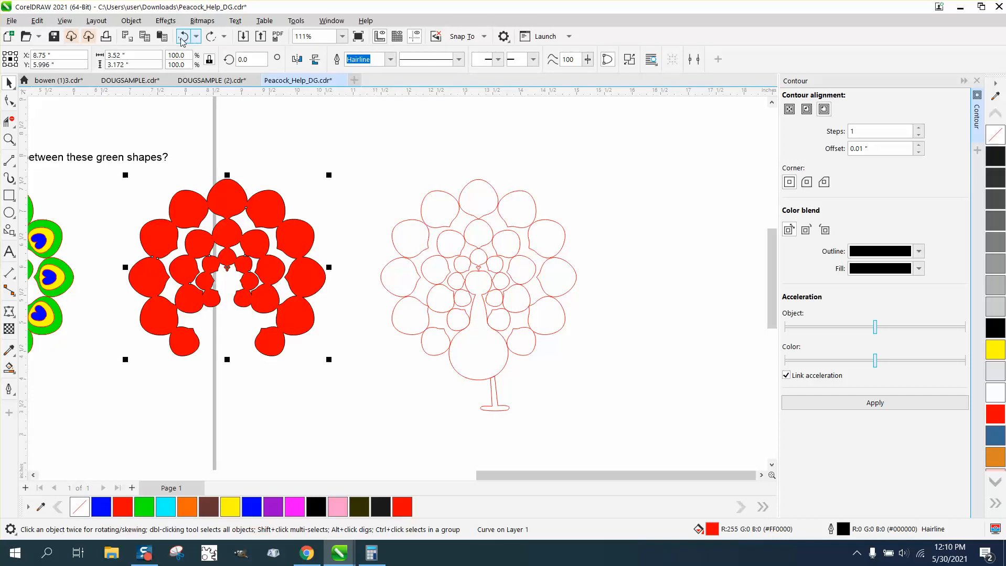
click(183, 37)
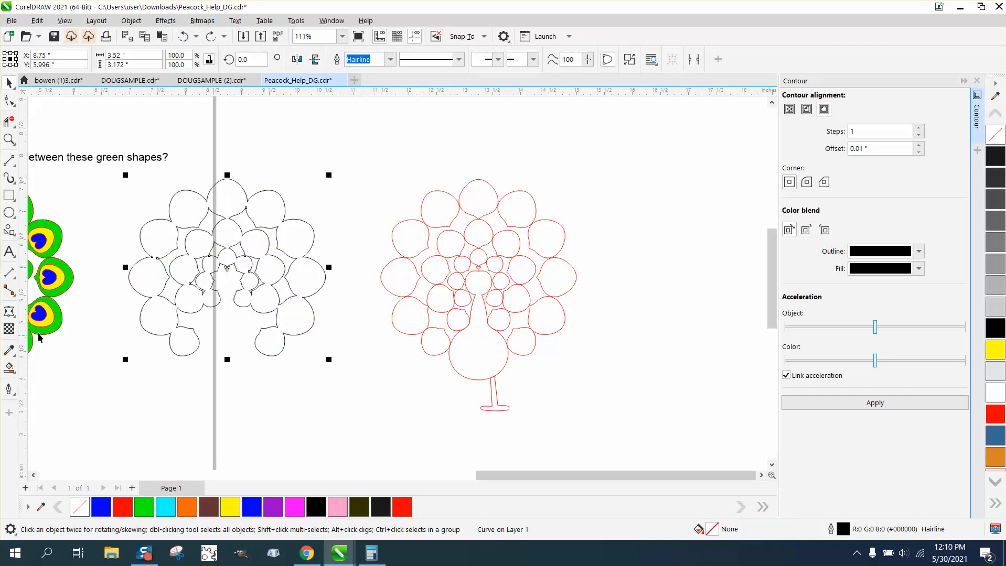
- Draw a rectangle that encloses the whole black contour curve, with a margin on every side
click(82, 139)
click(9, 195)
drag(89, 138, 367, 409)
- Smart Fill the left gap between the outer and middle feather rings red, nudge it onto the coloured peacock and inspect its fit
click(9, 368)
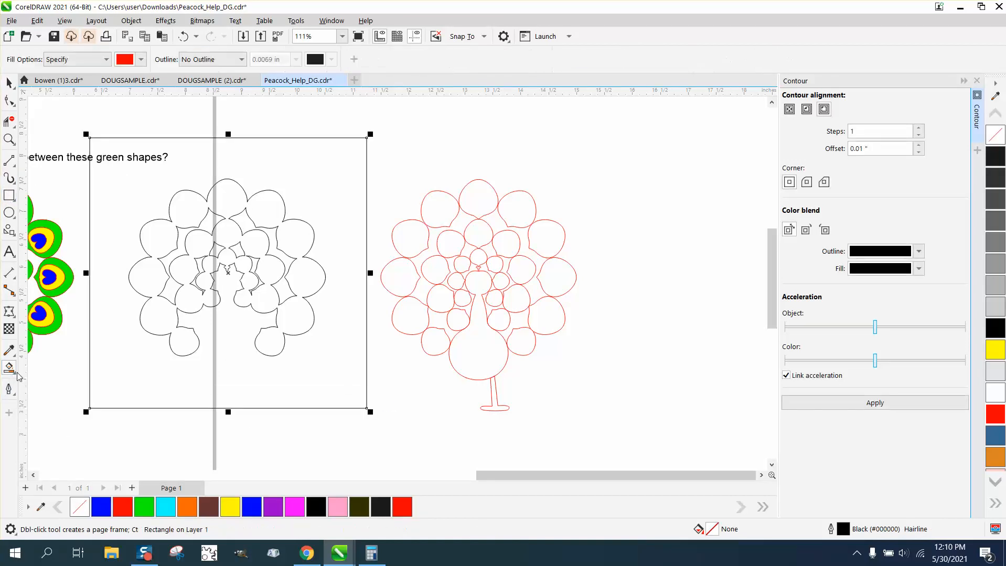
click(175, 286)
scroll(280, 304, down, 2)
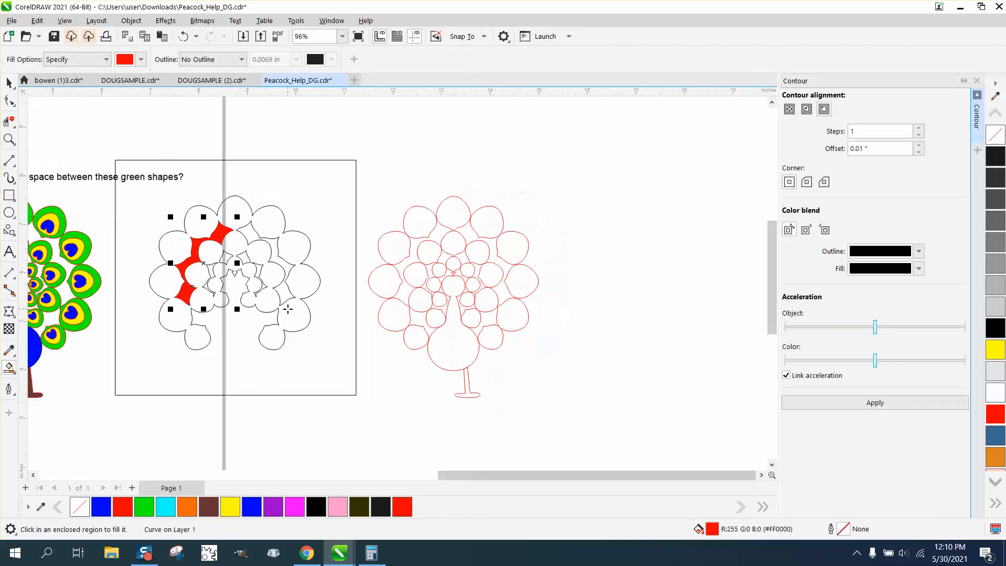
key(Left)
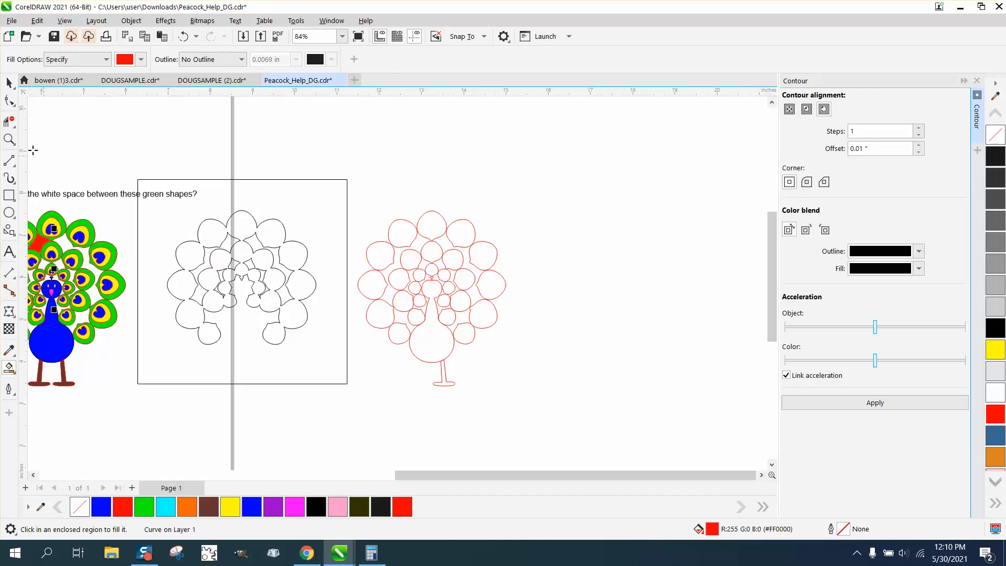
click(9, 139)
scroll(128, 226, down, 3)
drag(59, 221, 122, 261)
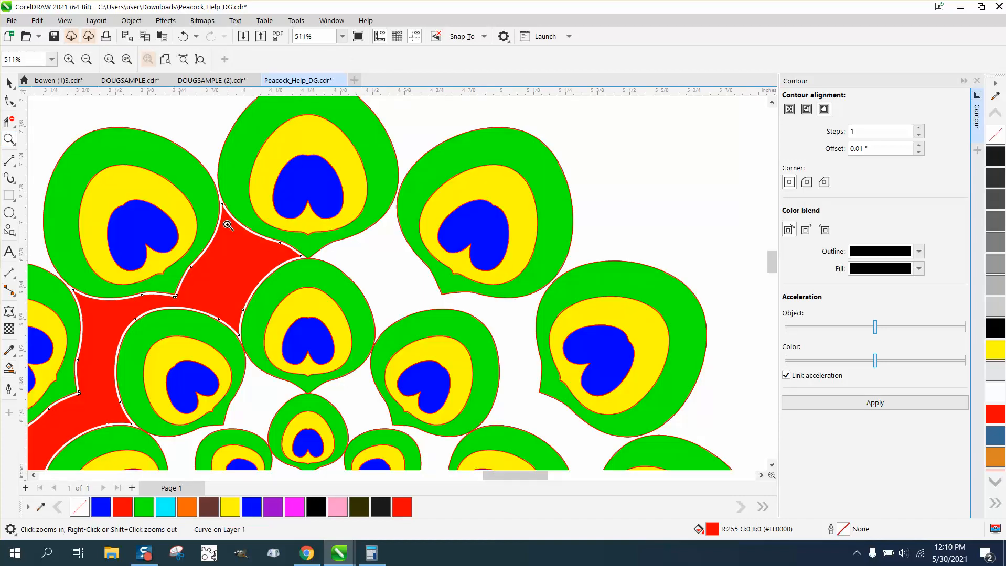
- Nudge the red gap piece left off the peacock to X -0.888 inches and delete it
click(9, 82)
scroll(350, 292, down, 1)
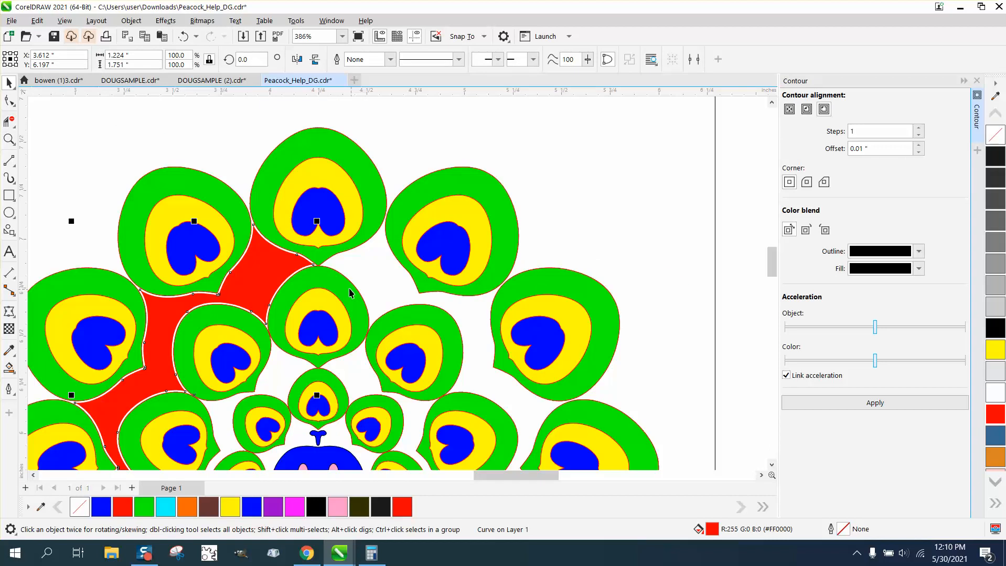
scroll(349, 291, down, 2)
scroll(649, 292, down, 2)
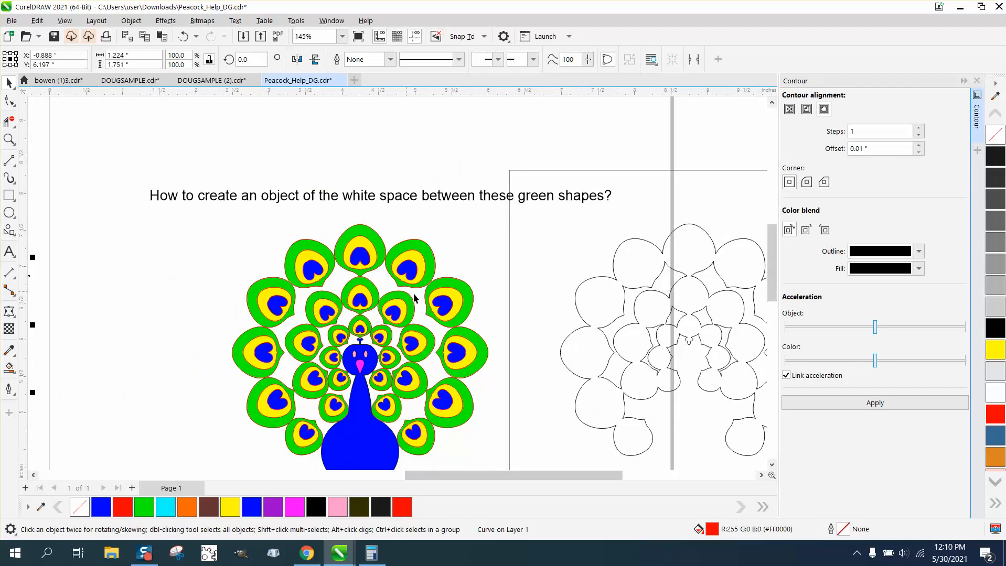
key(Delete)
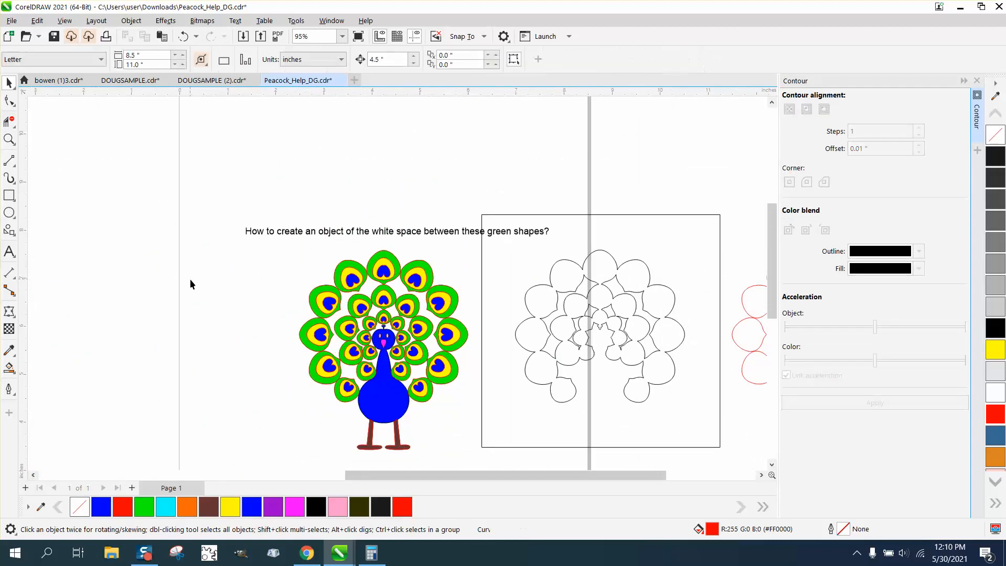
- Smart Fill the left gap between the outer and middle feather rings red, nudge it left past the peacock, and delete a stray fill
click(13, 368)
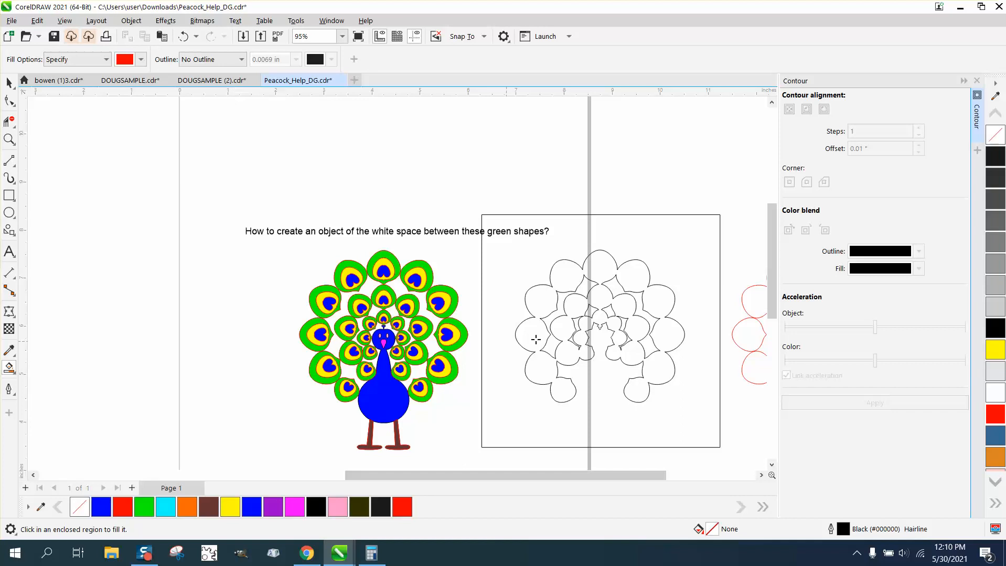
click(559, 312)
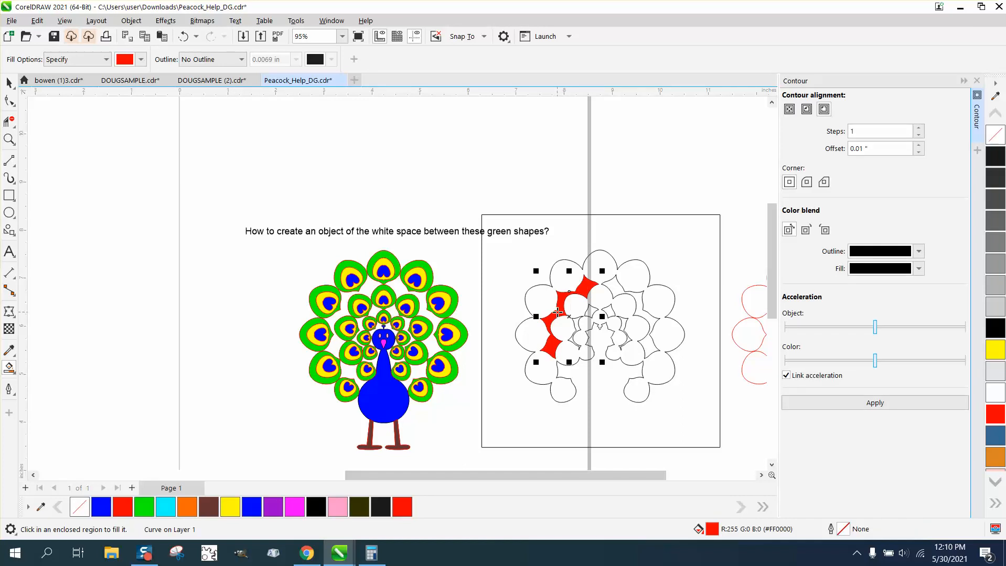
key(Left)
key(Left)
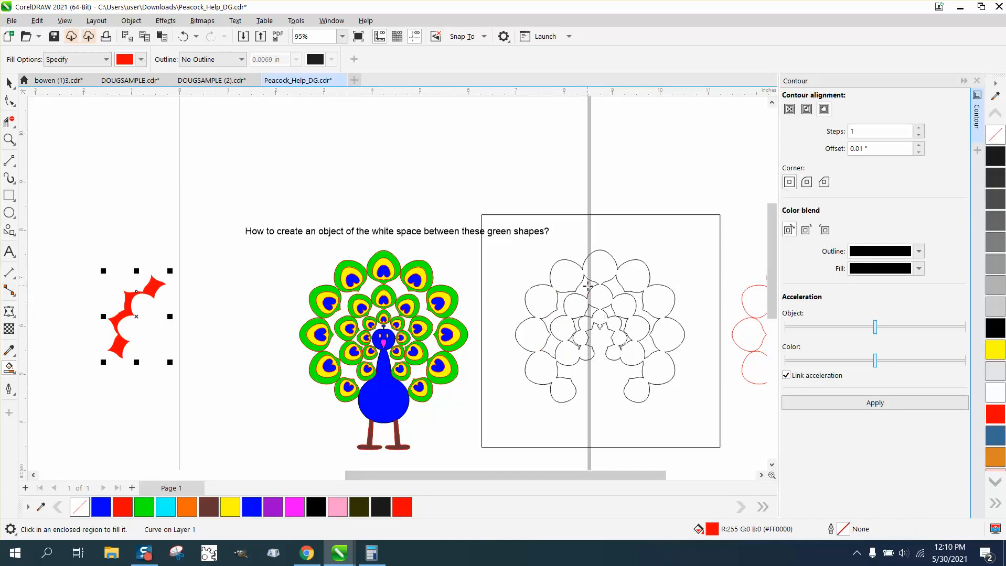
click(587, 285)
key(Delete)
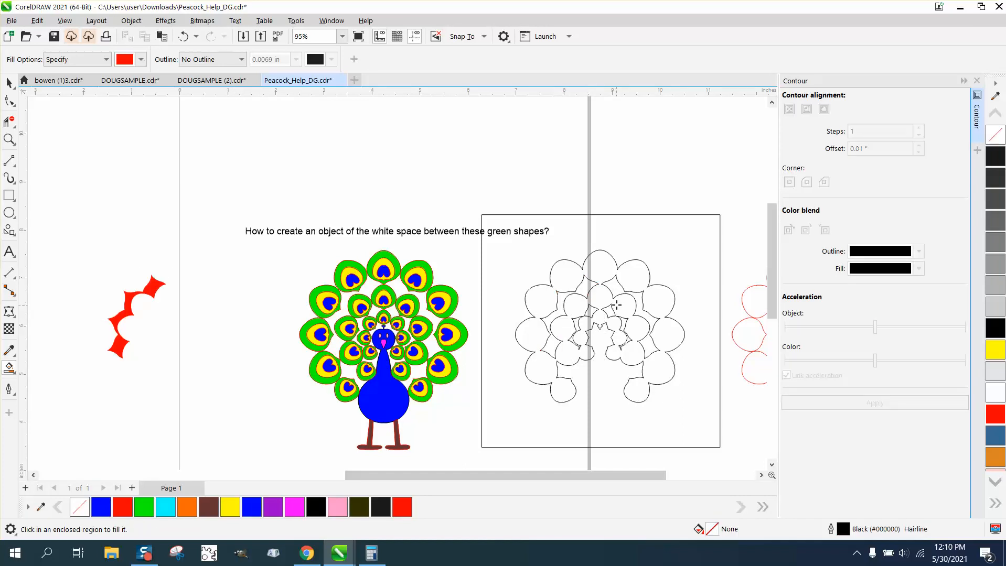
- Smart Fill the right outer gap and the small gap right of the middle feather red, nudging each left past the peacock
click(618, 290)
key(Left)
key(Left)
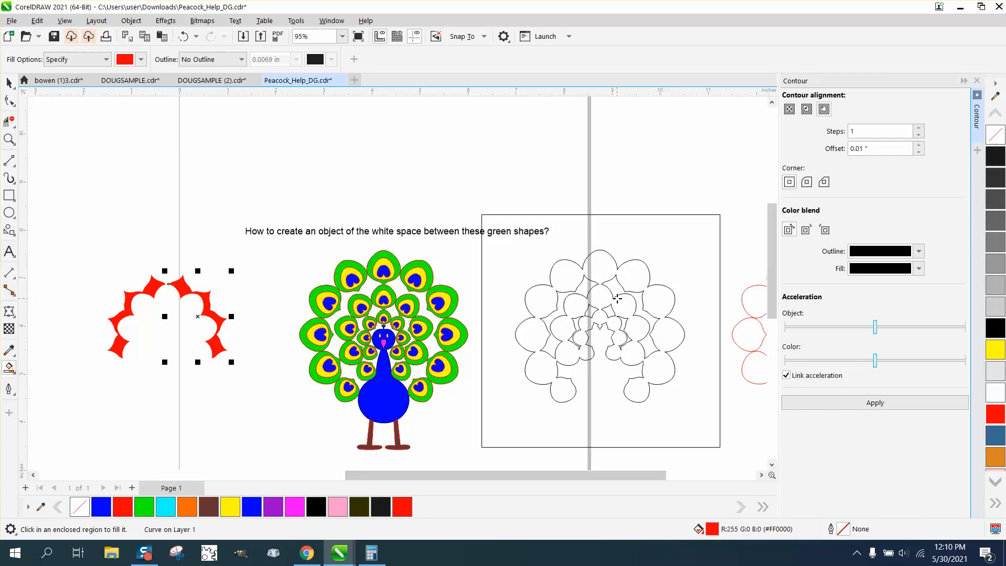
click(613, 312)
key(Left)
key(Left)
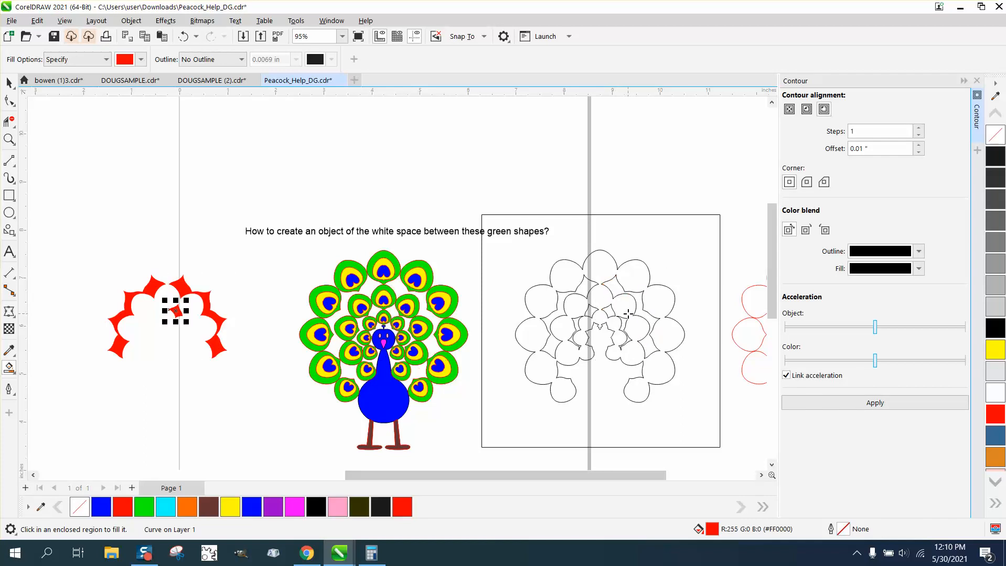
- Undo the accidental fill of the feathers, Smart Fill the right inner gap red and nudge it left beside the other pieces
click(625, 317)
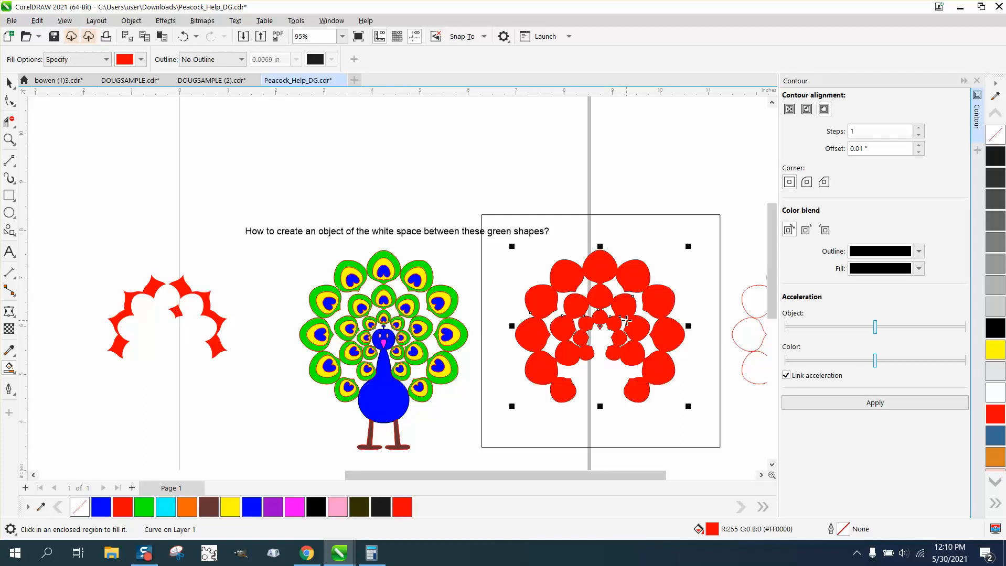
click(183, 36)
click(623, 322)
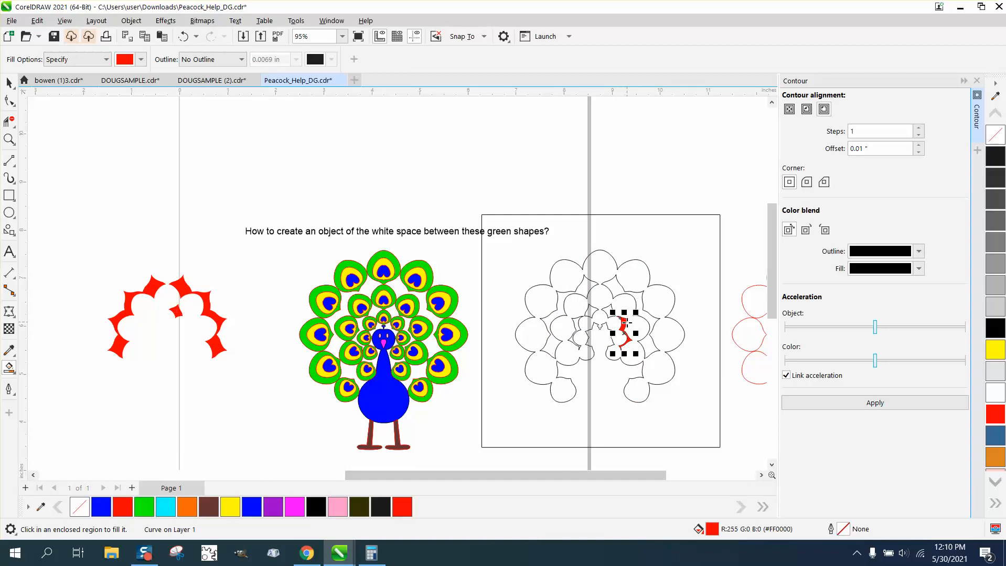
key(Left)
key(Left)
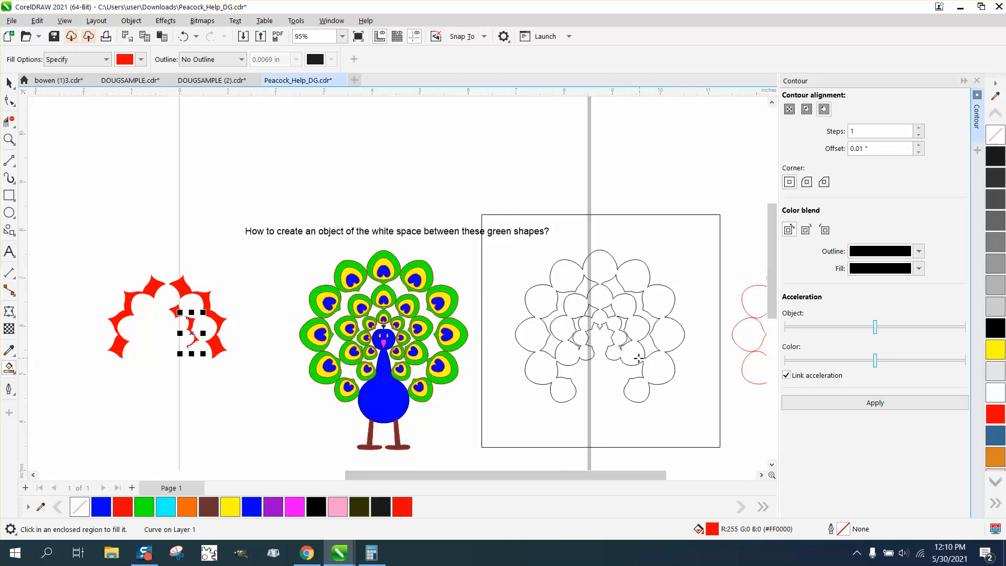
- Smart Fill the left inner gap and the small gap left of the middle feather red, nudging each left to the other pieces
click(576, 326)
key(Left)
key(Left)
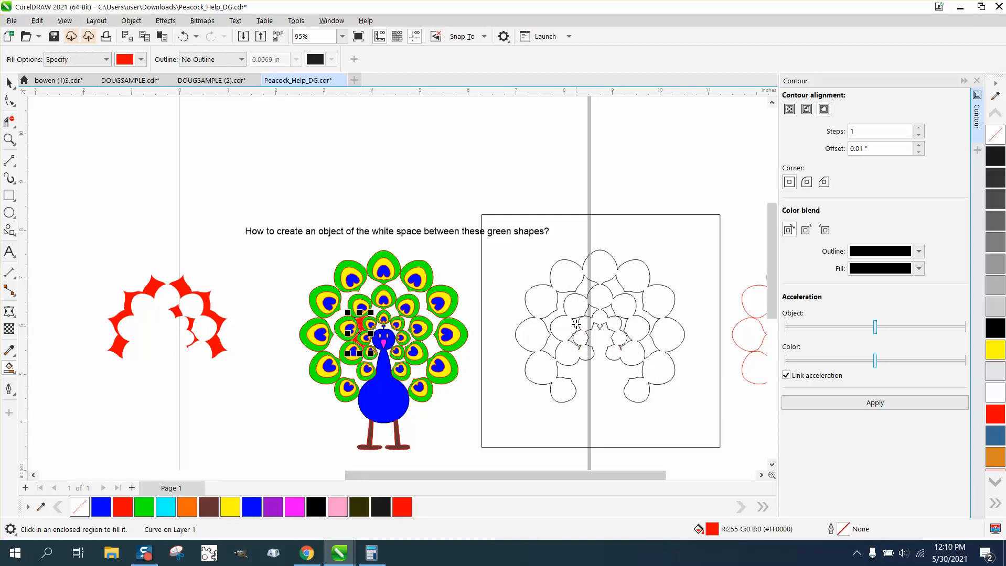
click(594, 311)
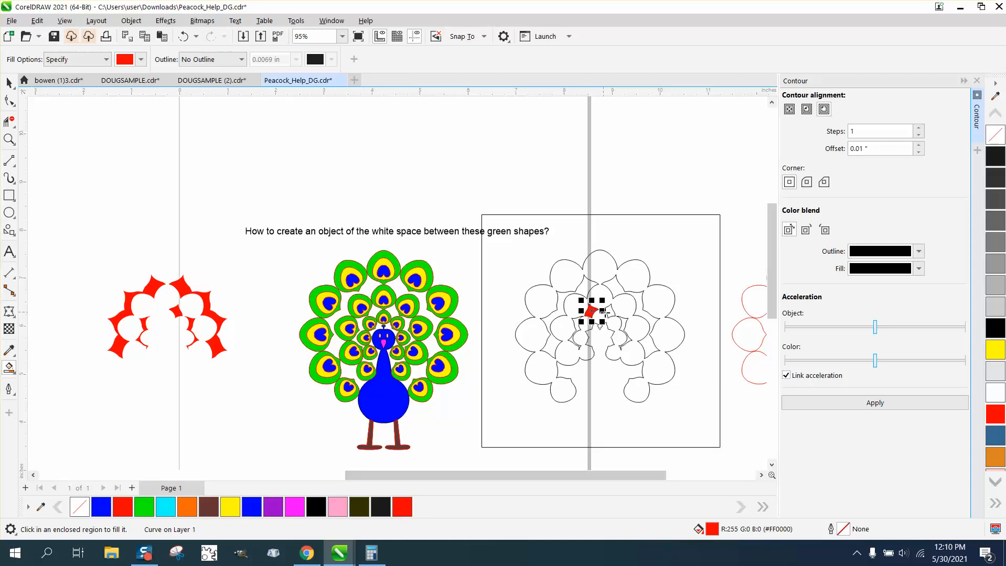
key(Left)
key(Left)
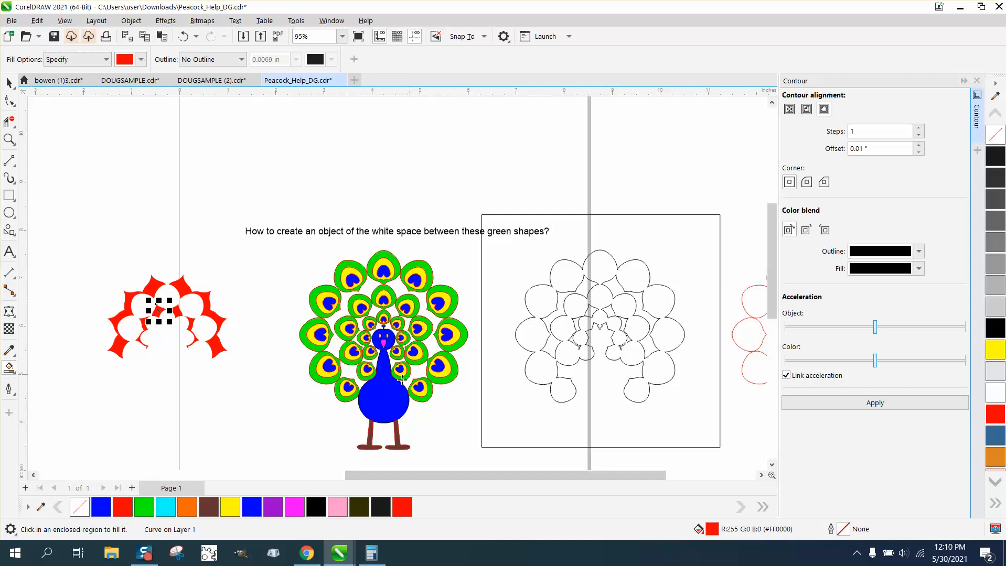
- Select all six gap pieces beside the peacock, remove their fill and give them a red outline
scroll(395, 383, down, 2)
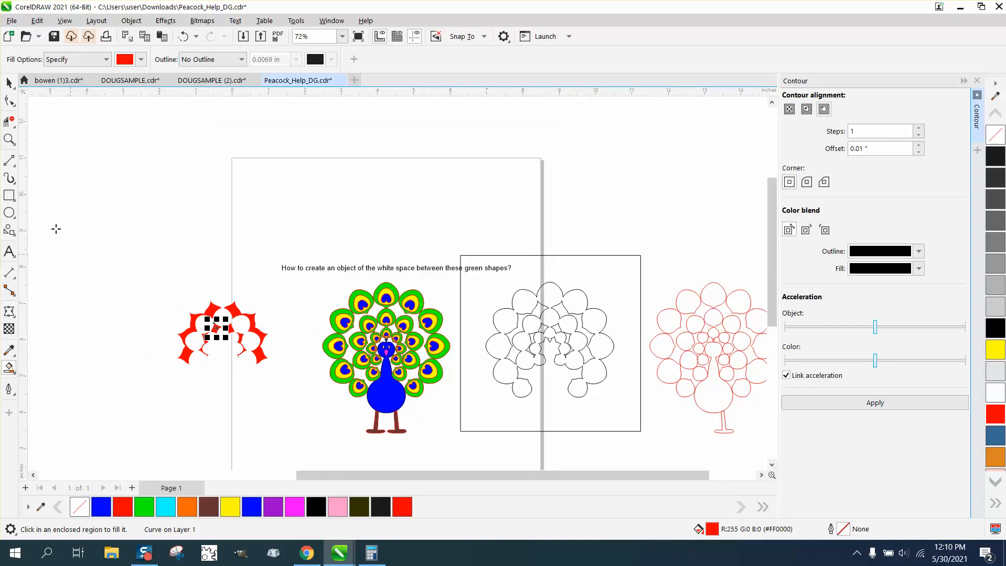
key(space)
drag(142, 270, 283, 381)
click(995, 138)
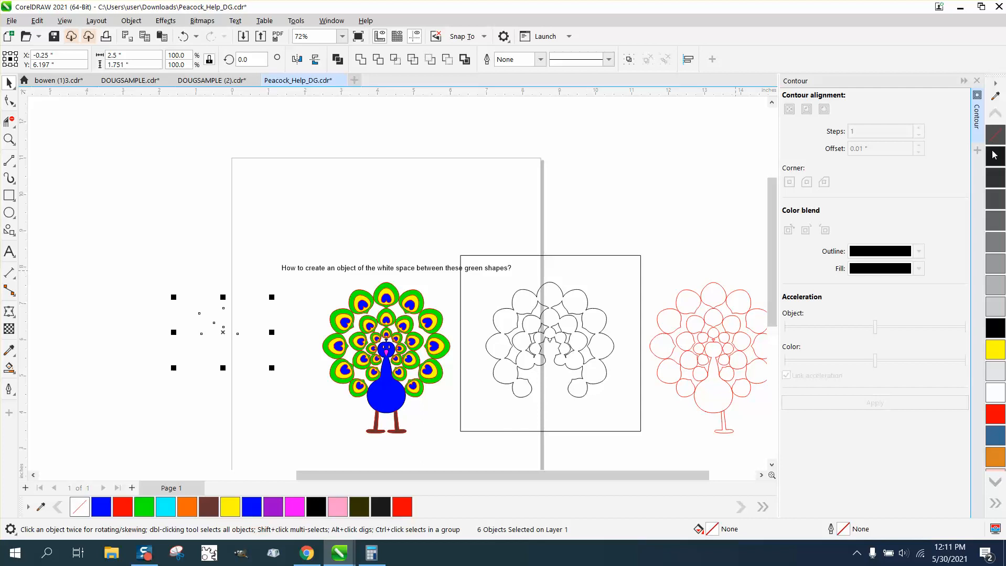
right_click(997, 422)
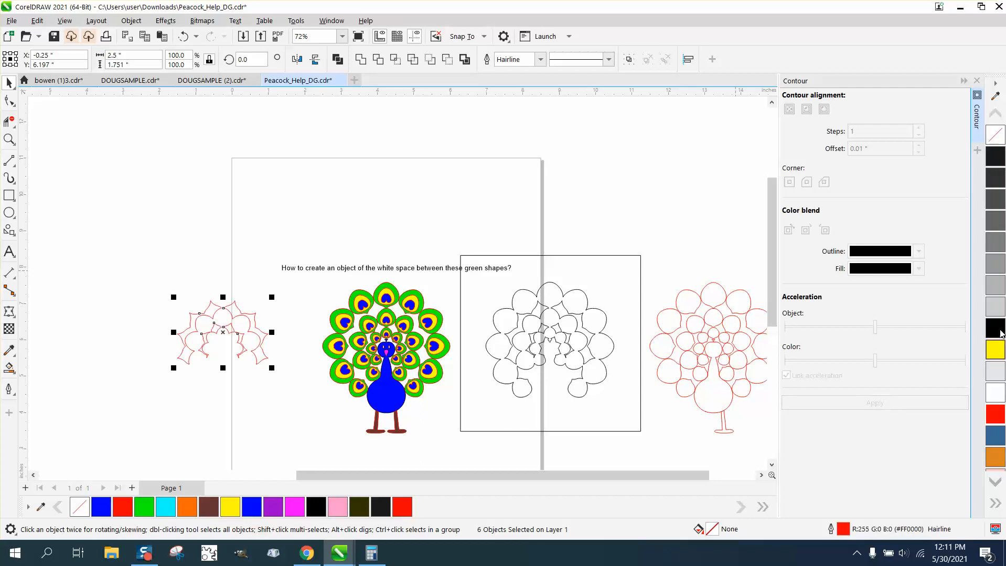
- Group the six gap pieces and apply a one-step outside contour with a 0.01 inch offset
click(131, 21)
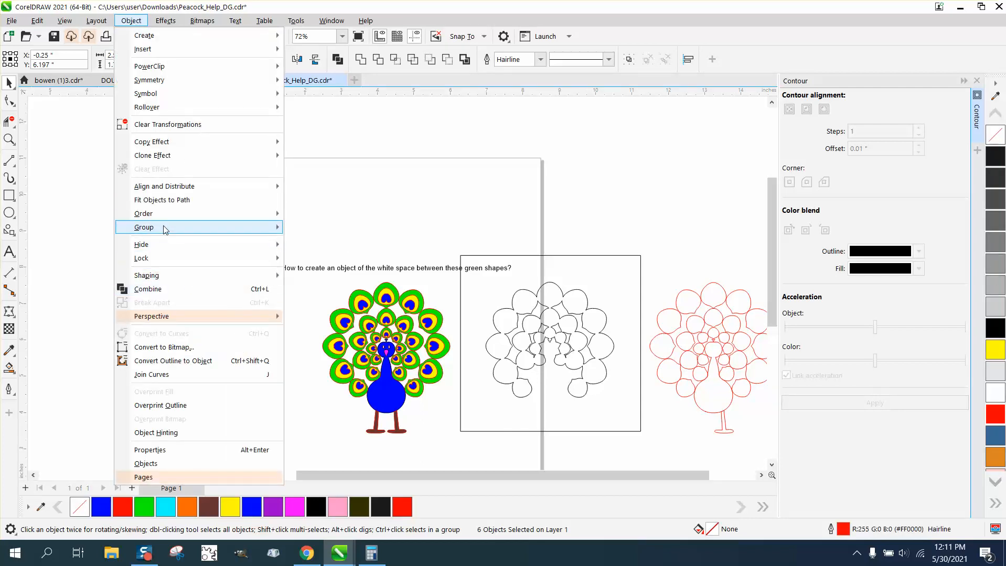
mouse_move(164, 227)
click(329, 233)
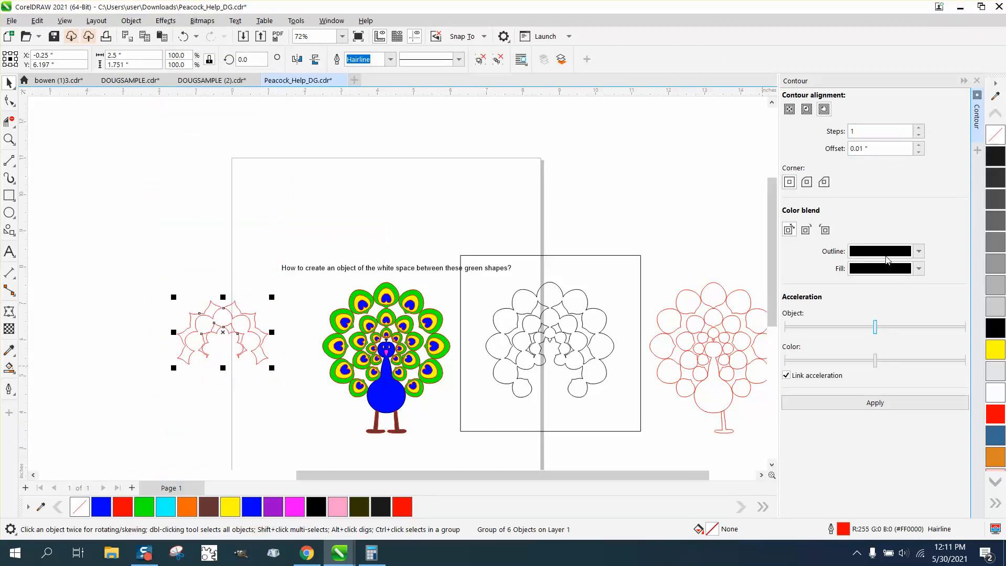
click(883, 403)
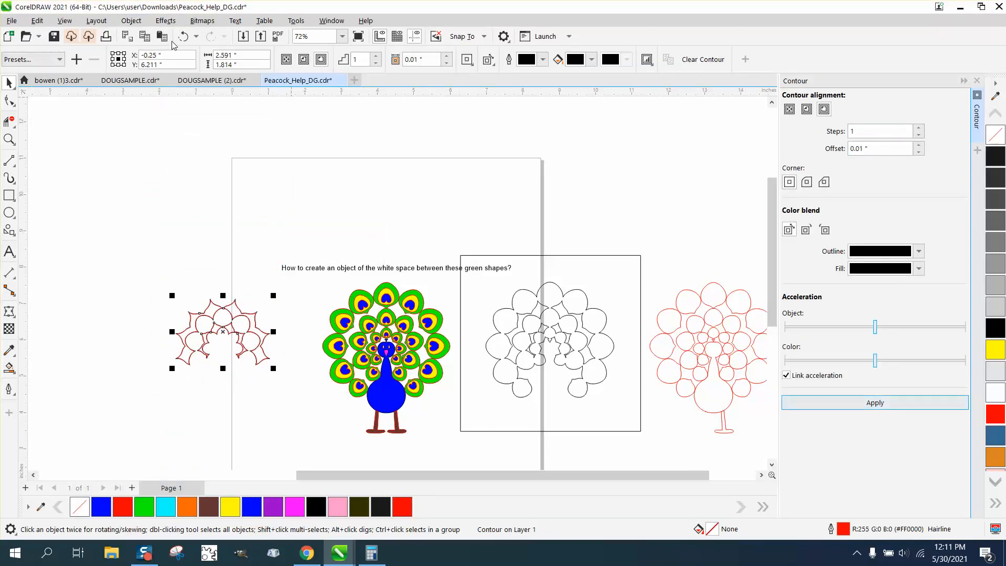
- Break the contour apart and move the original red-outlined group 4.5 inches up, away from the black contour
click(131, 20)
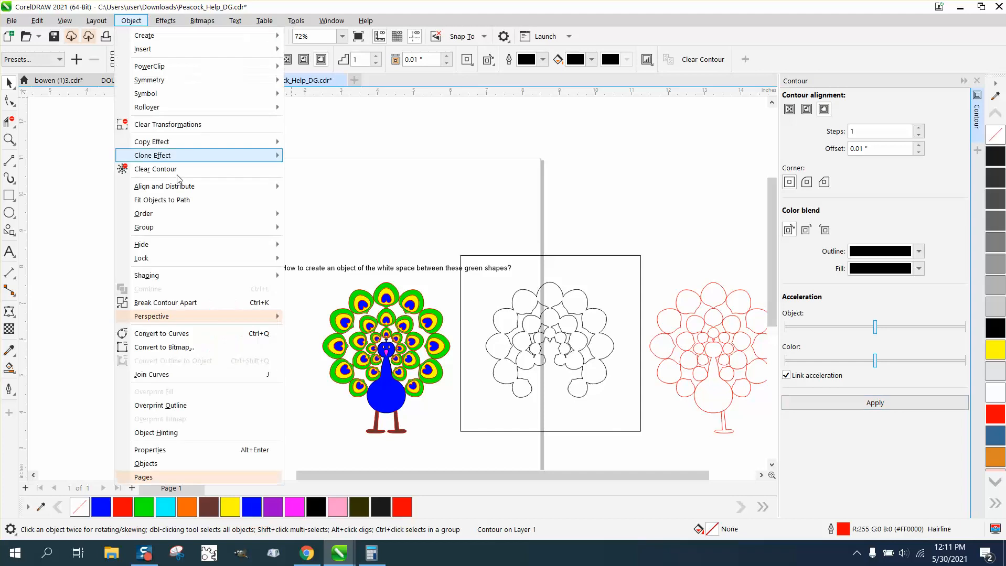
click(205, 303)
click(234, 304)
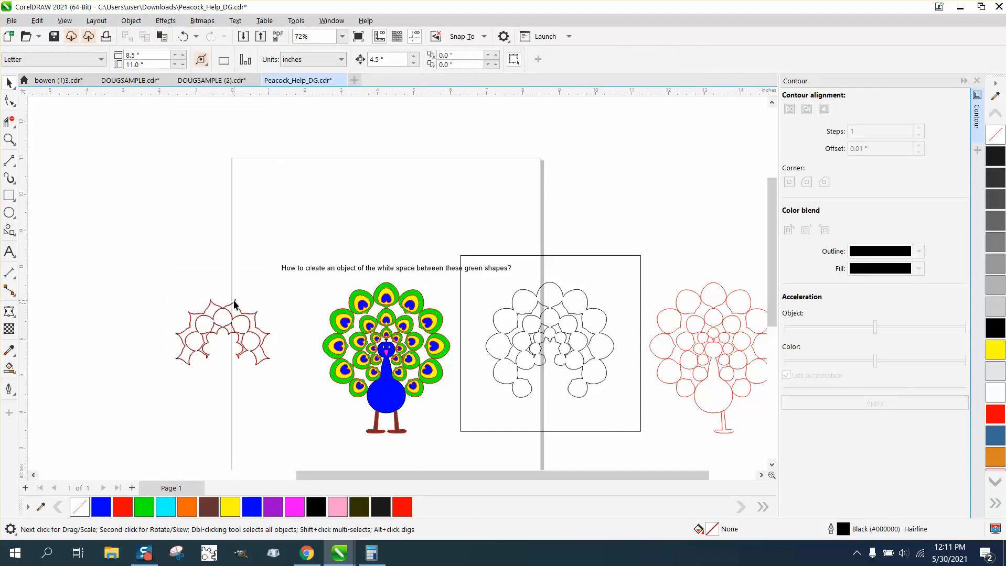
click(234, 304)
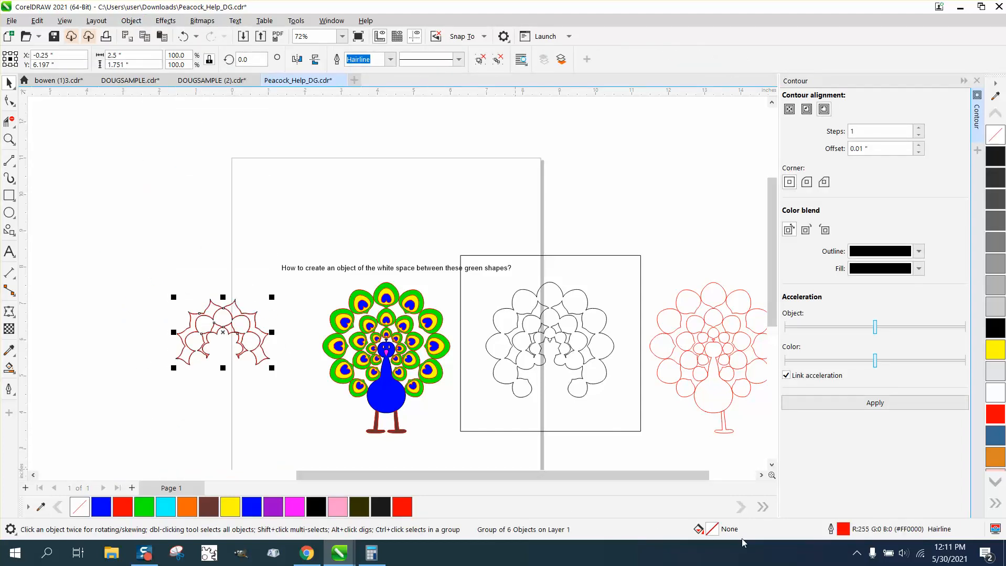
key(Up)
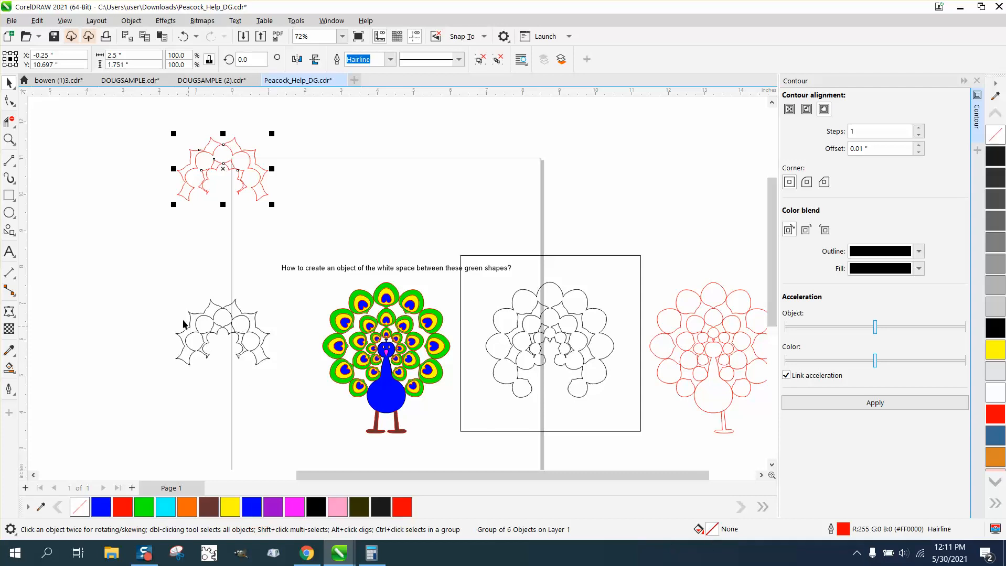
- Fill the black contour curve red without an outline and move it 4.5 inches right onto the peacock
drag(162, 294, 170, 306)
drag(308, 398, 308, 400)
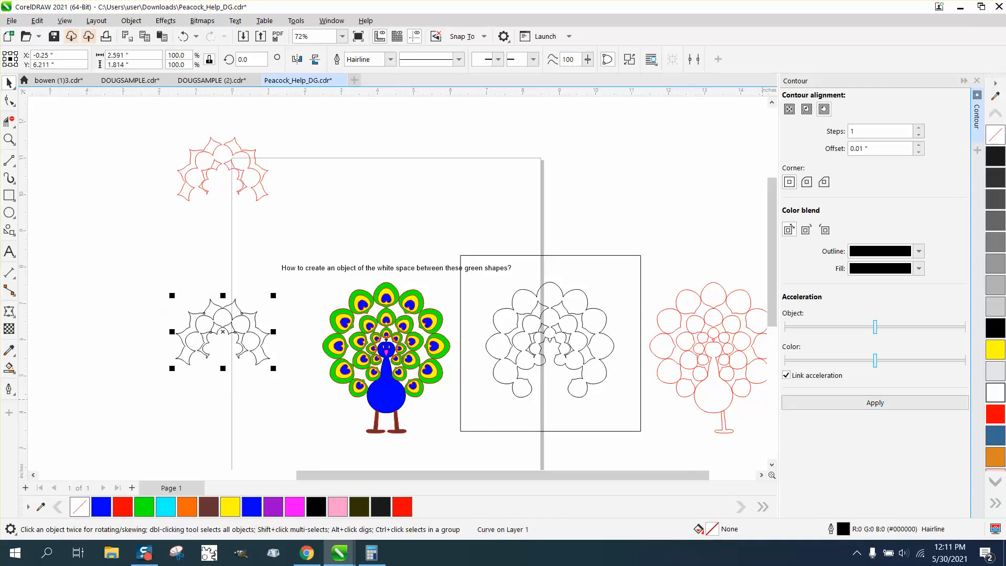
click(996, 415)
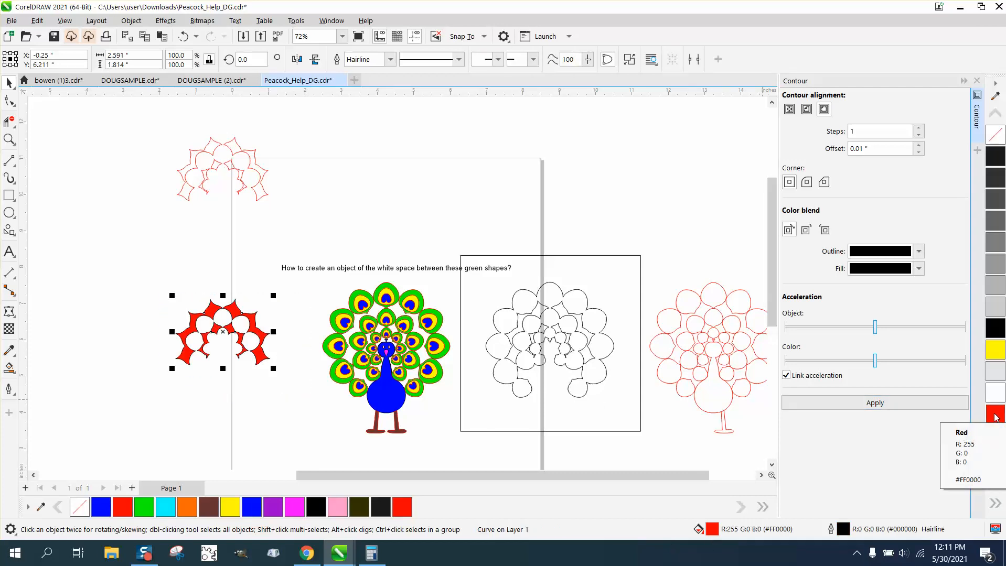
right_click(994, 136)
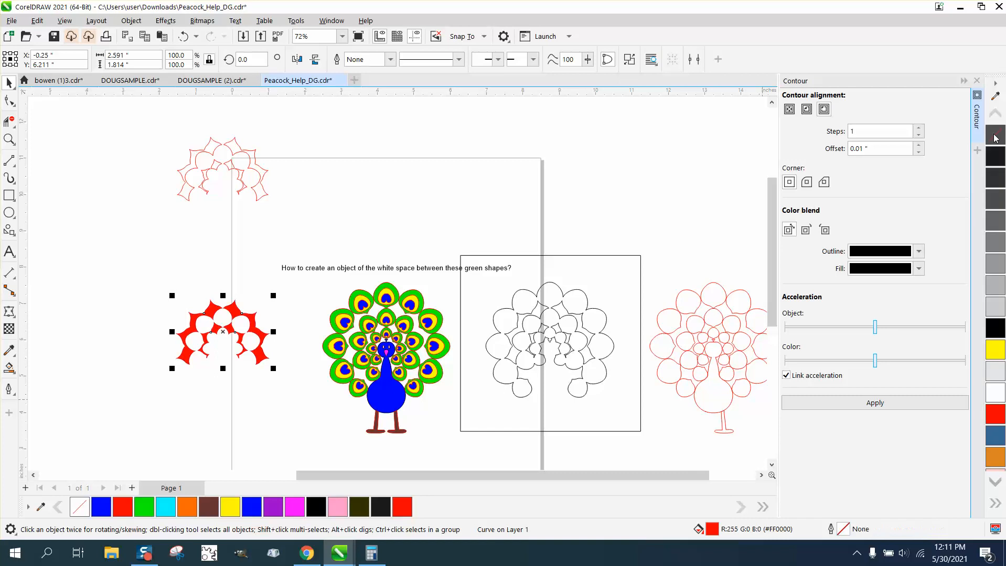
key(Right)
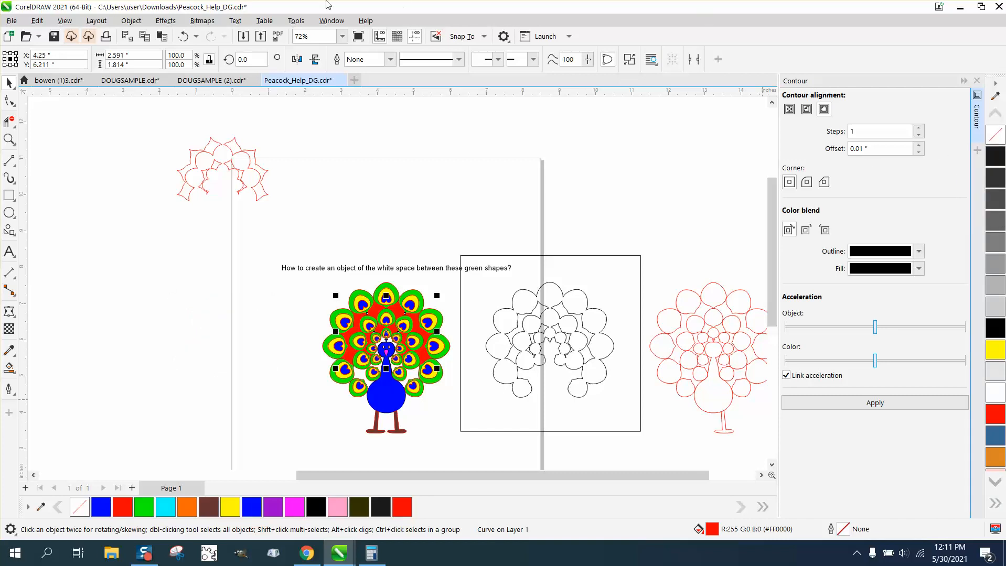
- Examine how the red shape fits between the peacock's green feathers, from the upper feathers down to the body
click(10, 139)
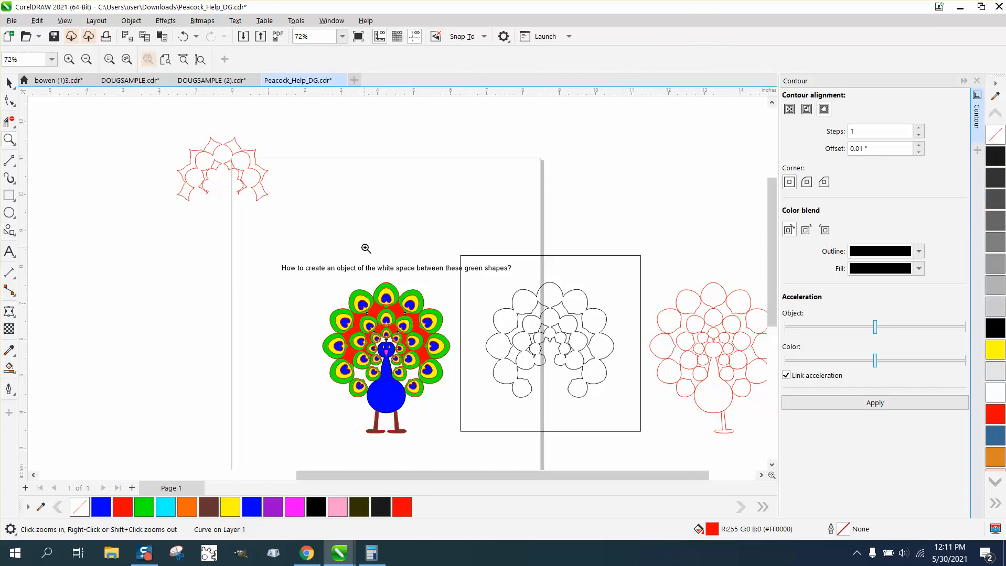
drag(409, 324, 409, 324)
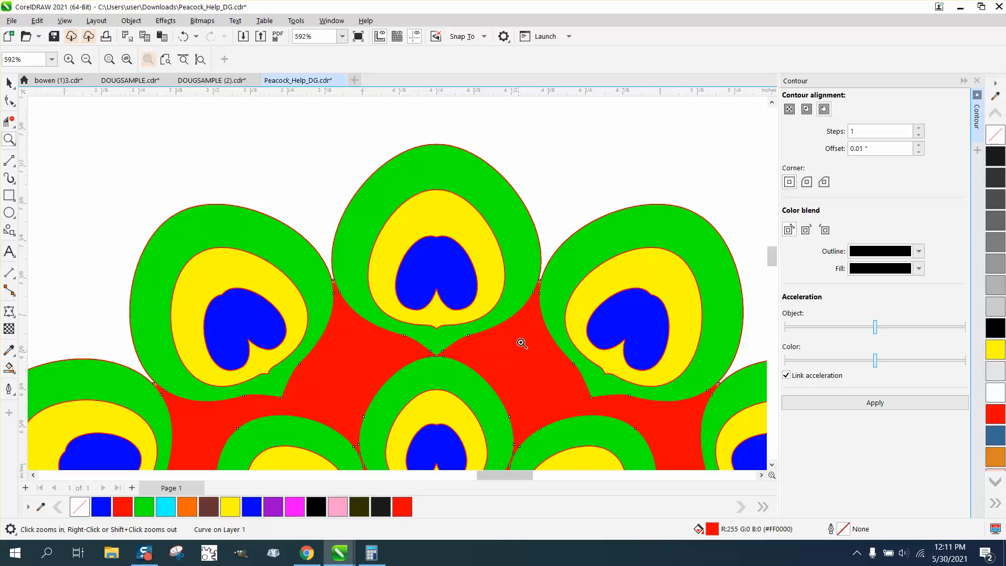
scroll(484, 335, down, 1)
scroll(457, 355, down, 2)
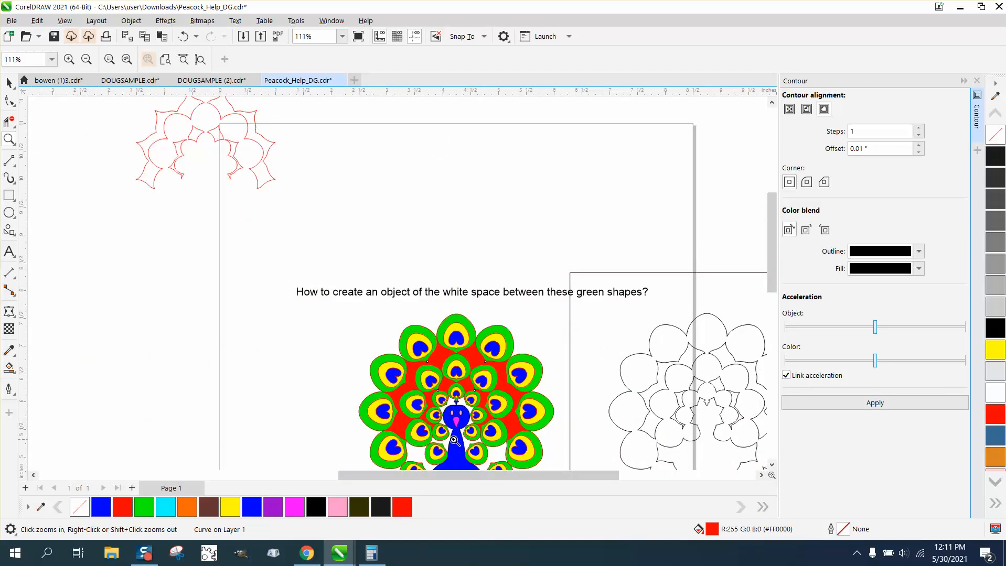
scroll(435, 426, down, 2)
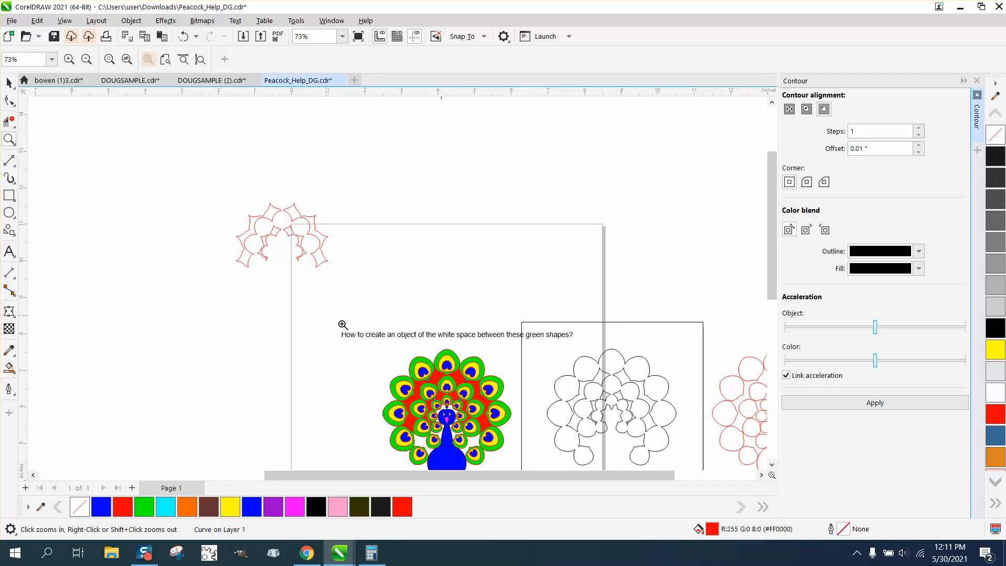
drag(406, 382, 524, 483)
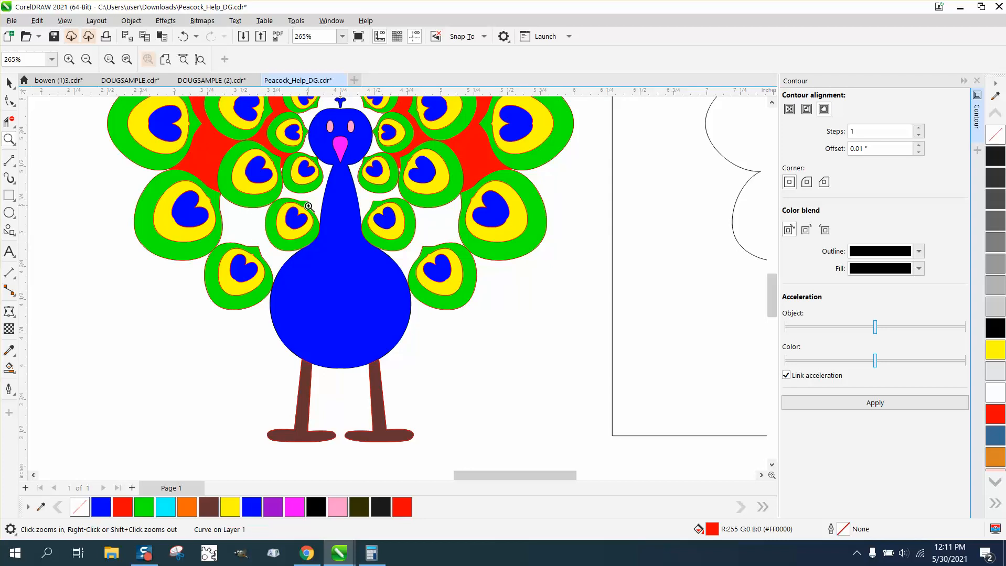
scroll(331, 241, down, 5)
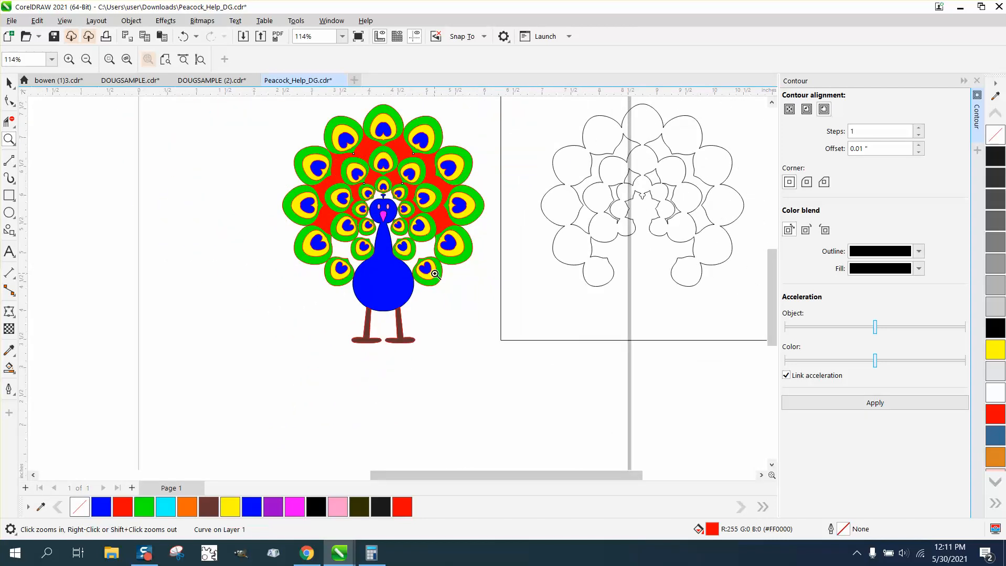
- Try to Smart Fill the white gap above the peacock's head with red, and undo the fill
drag(346, 173, 545, 292)
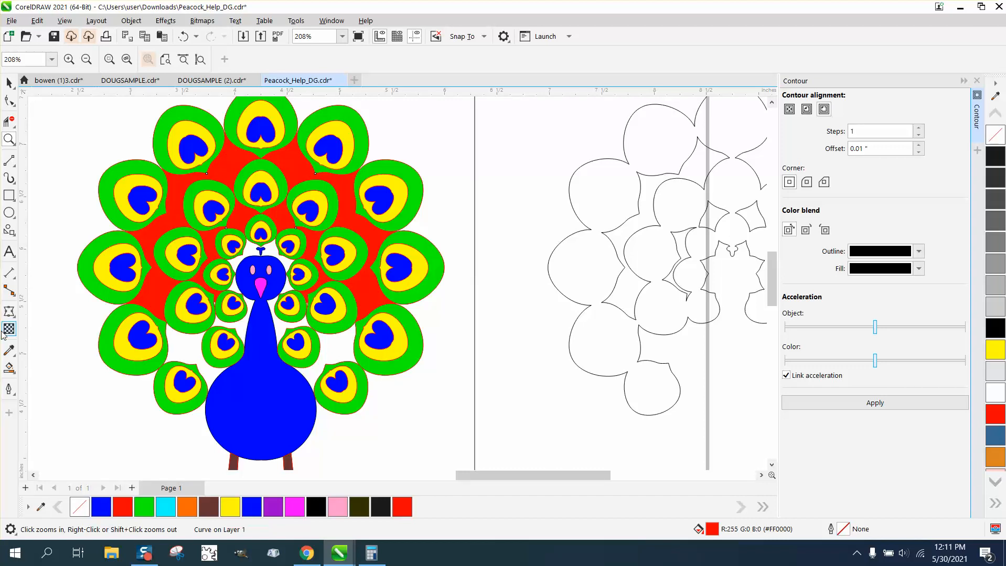
click(9, 367)
click(266, 247)
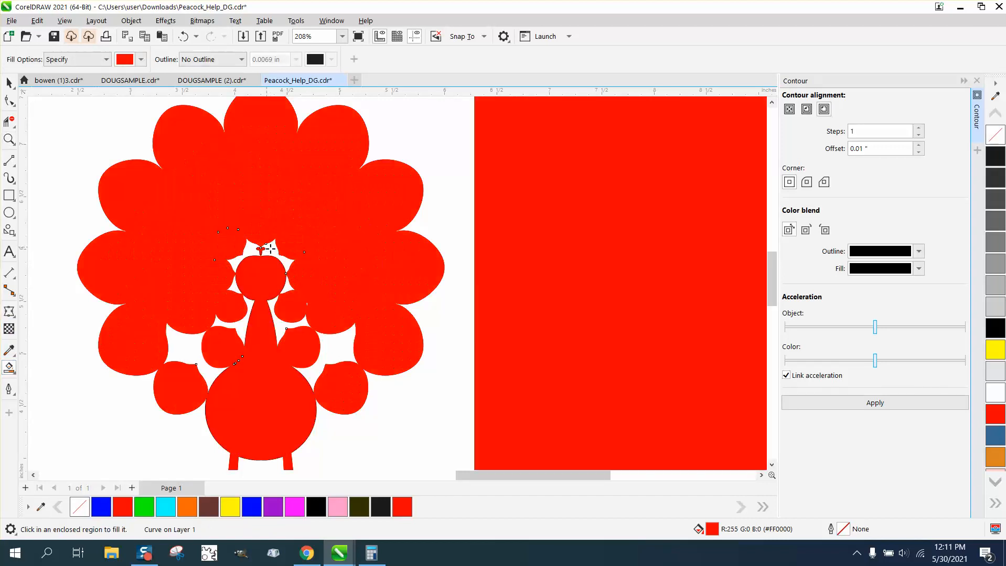
click(183, 36)
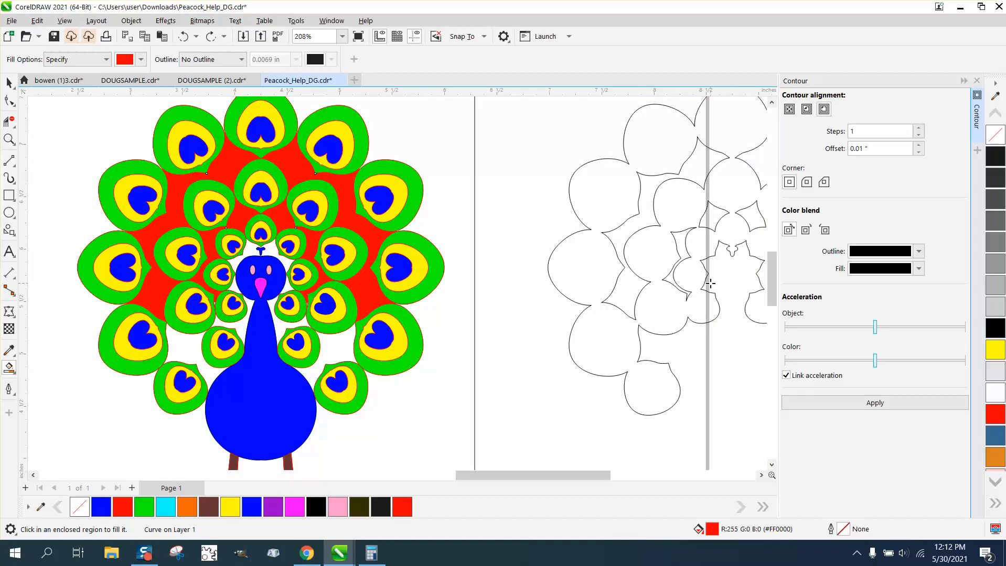
scroll(272, 228, down, 2)
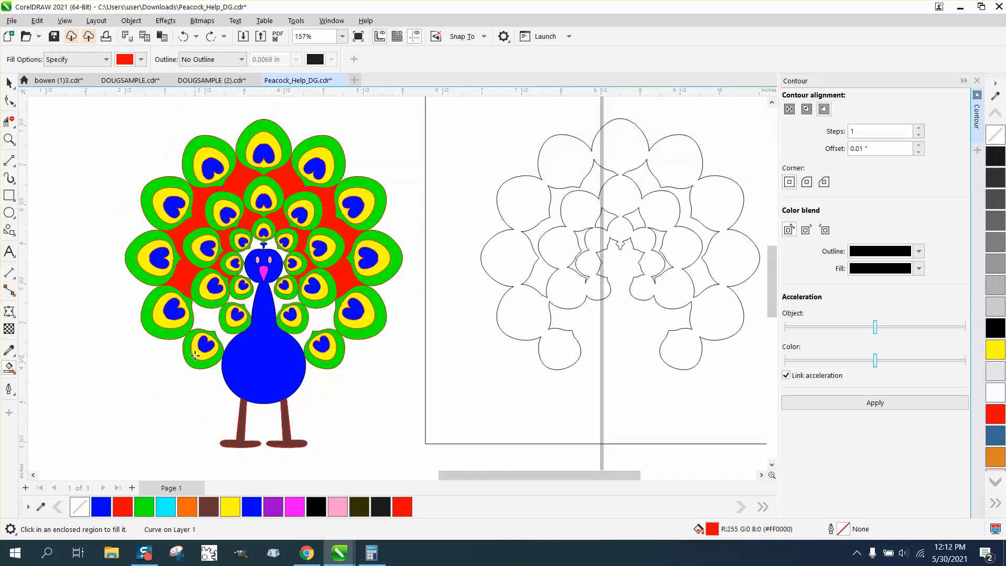
scroll(157, 297, down, 2)
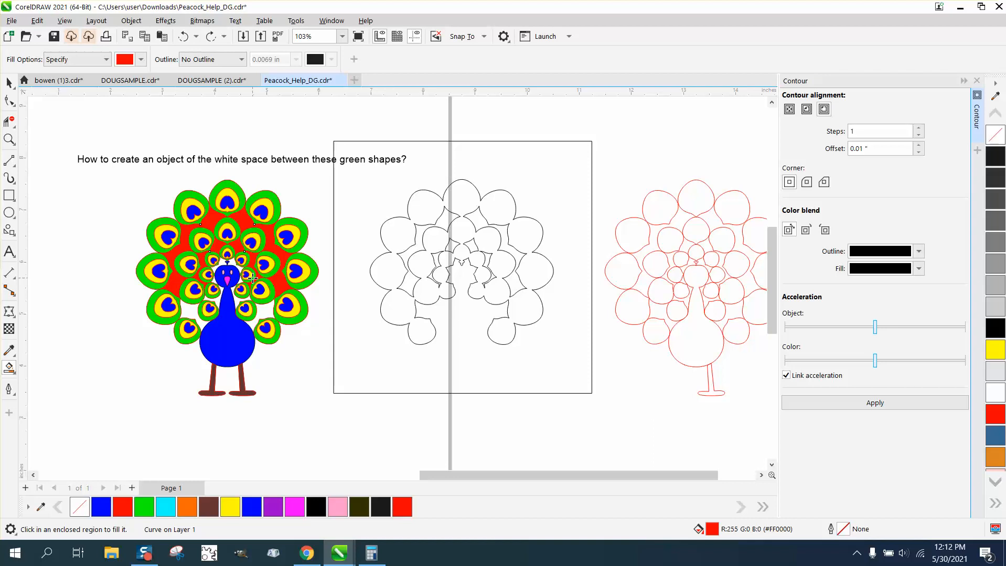